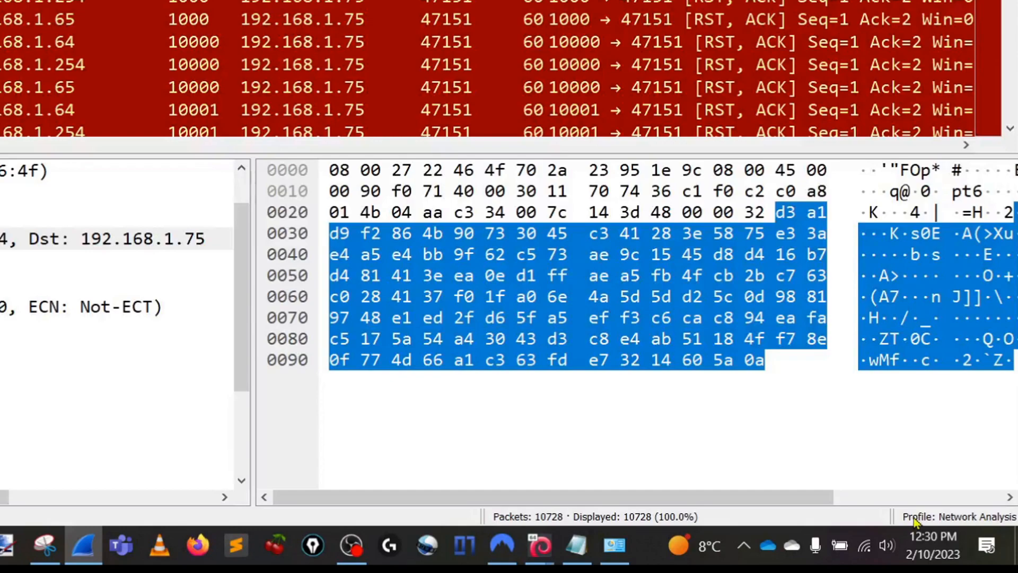
Create a configuration profile named "make a new profile" from the default settings and apply it.
right_click(917, 521)
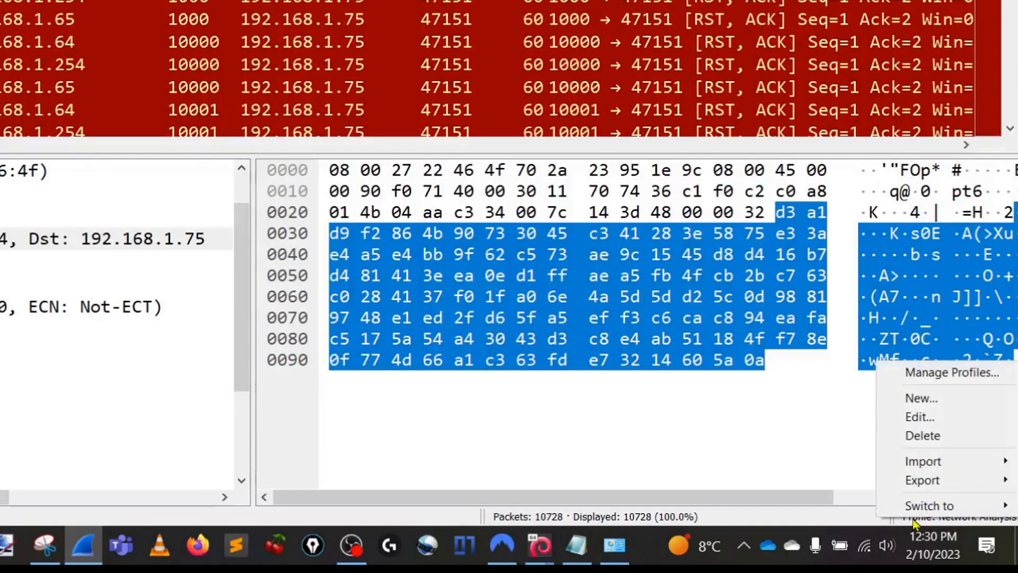
left_click(925, 372)
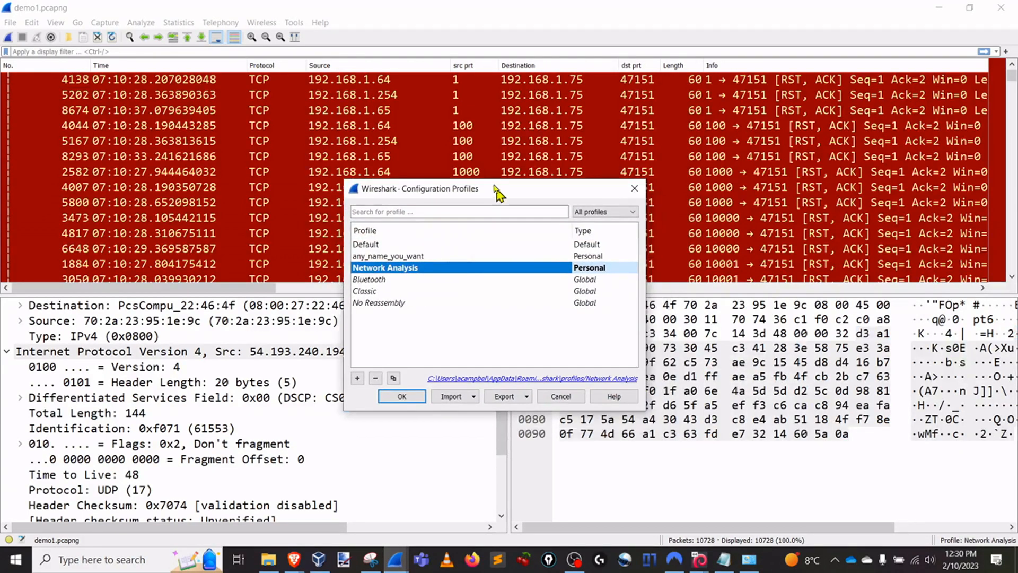
left_click_drag(498, 193, 453, 92)
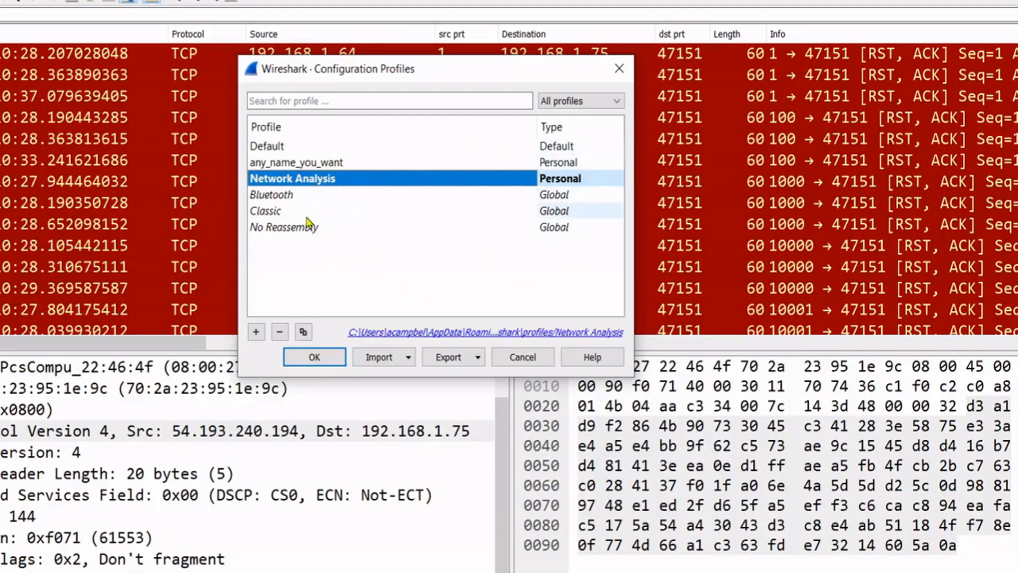
left_click(257, 332)
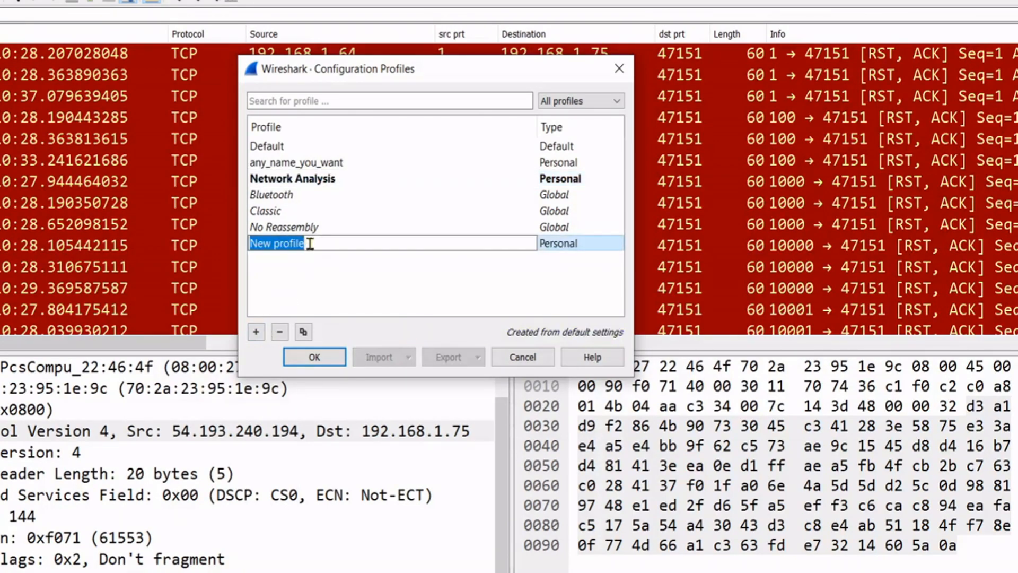
type("make a nep")
key("BackSpace")
type("w profile")
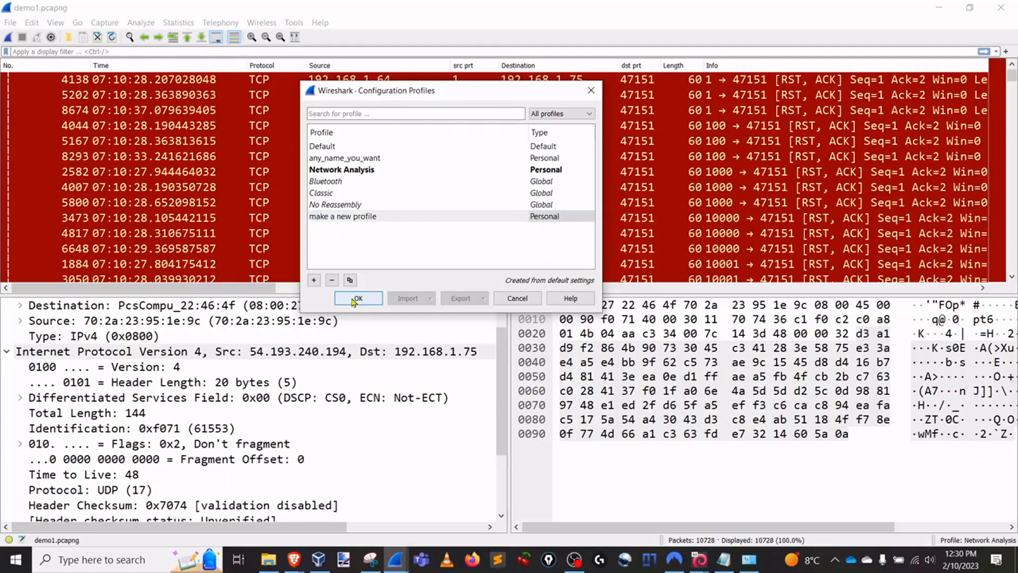
left_click(313, 357)
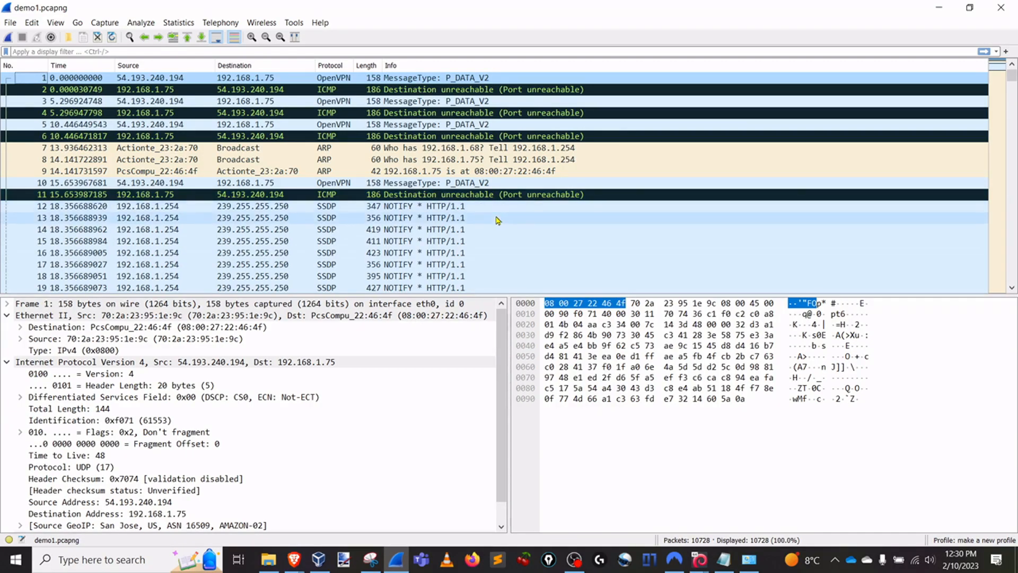
Switch the active configuration profile to Network Analysis.
left_click(914, 455)
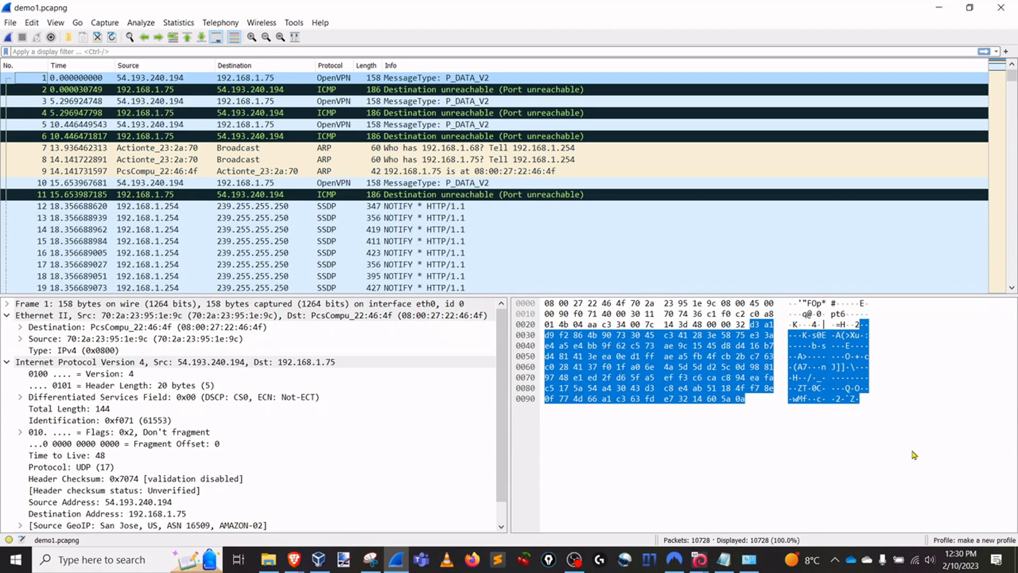
right_click(954, 544)
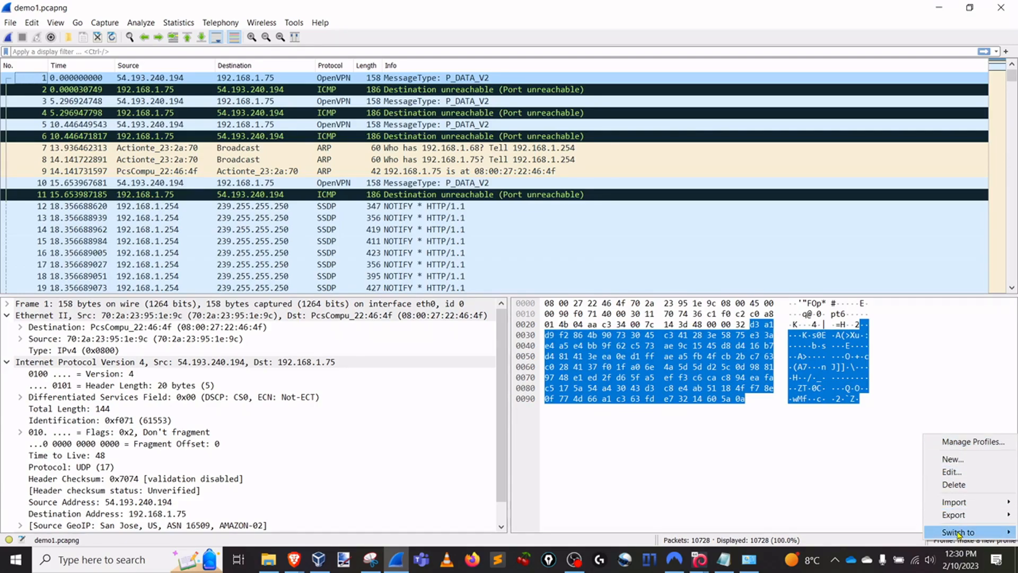
mouse_move(959, 533)
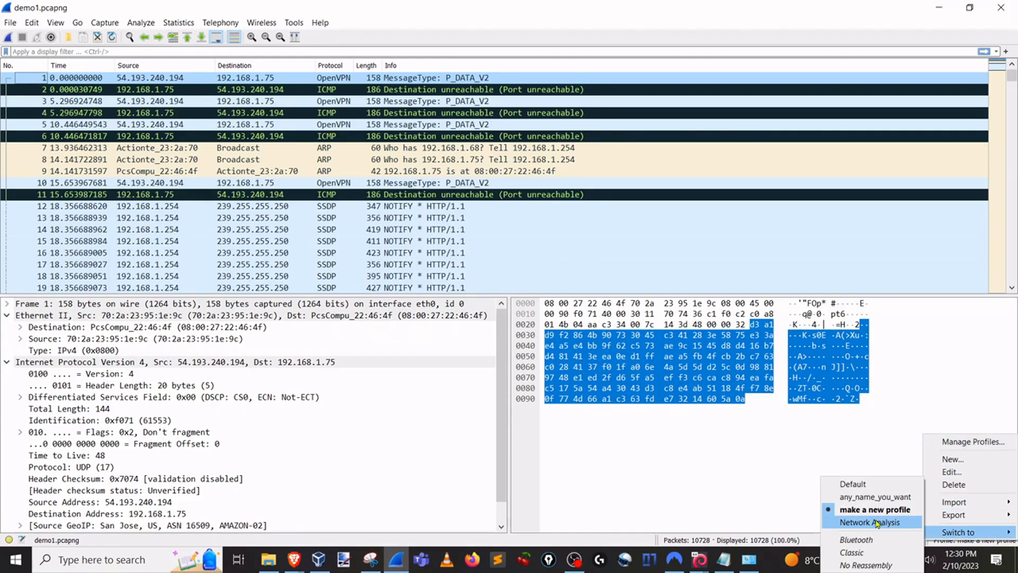
left_click(845, 524)
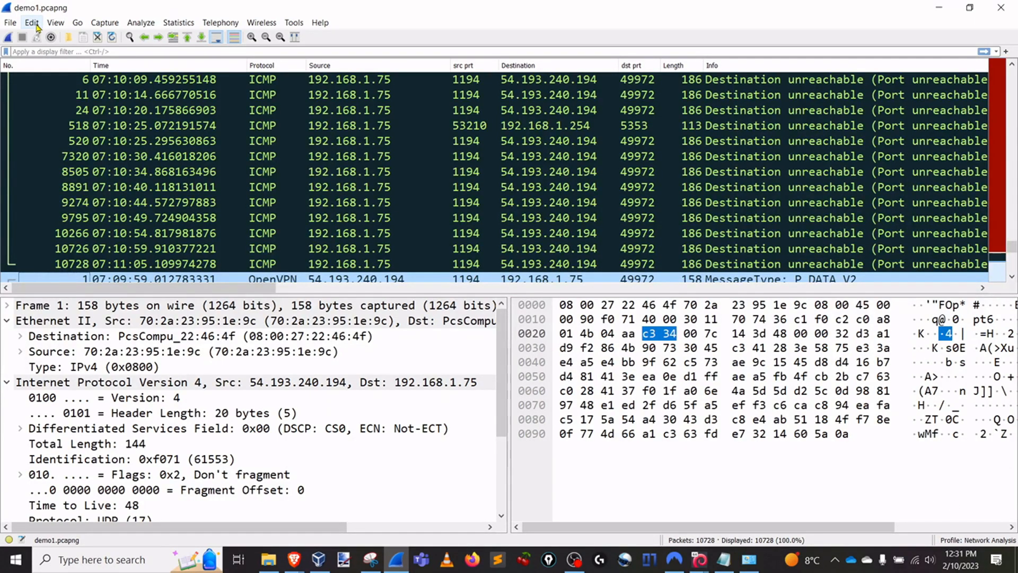
Delete the "make a new profile" entry from the configuration profiles and save the profile list.
left_click(32, 23)
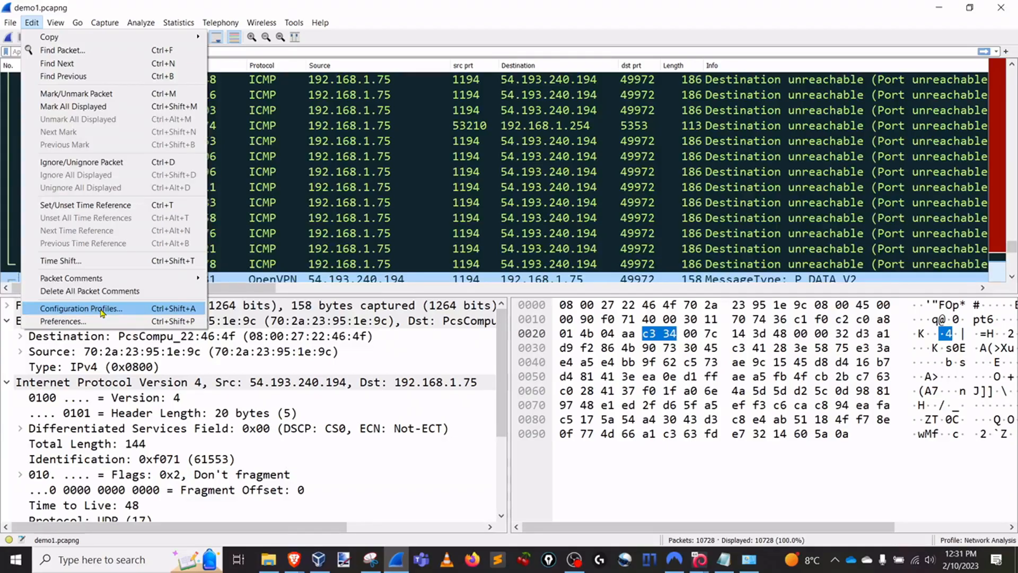
left_click(103, 309)
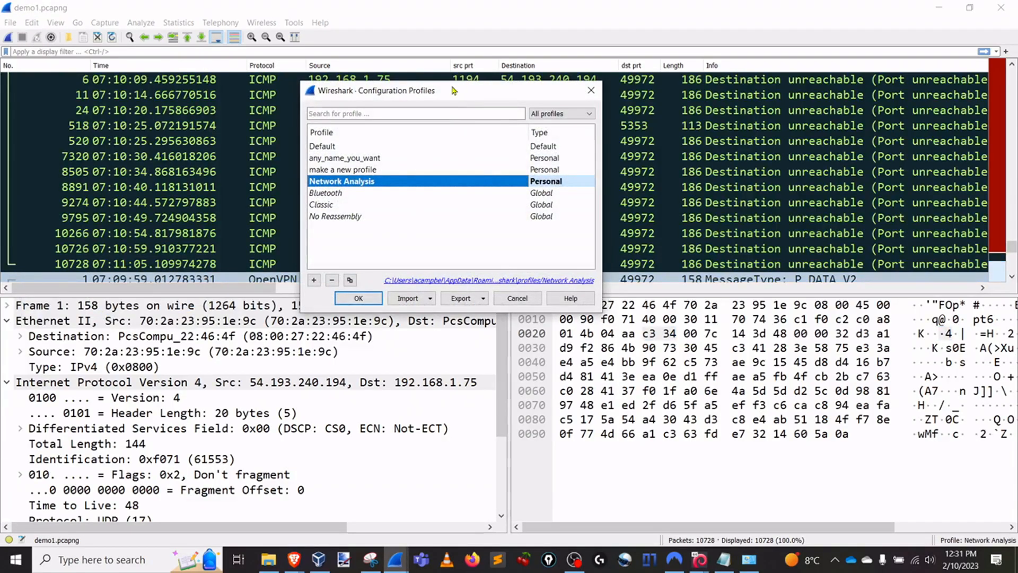
left_click_drag(447, 99, 461, 101)
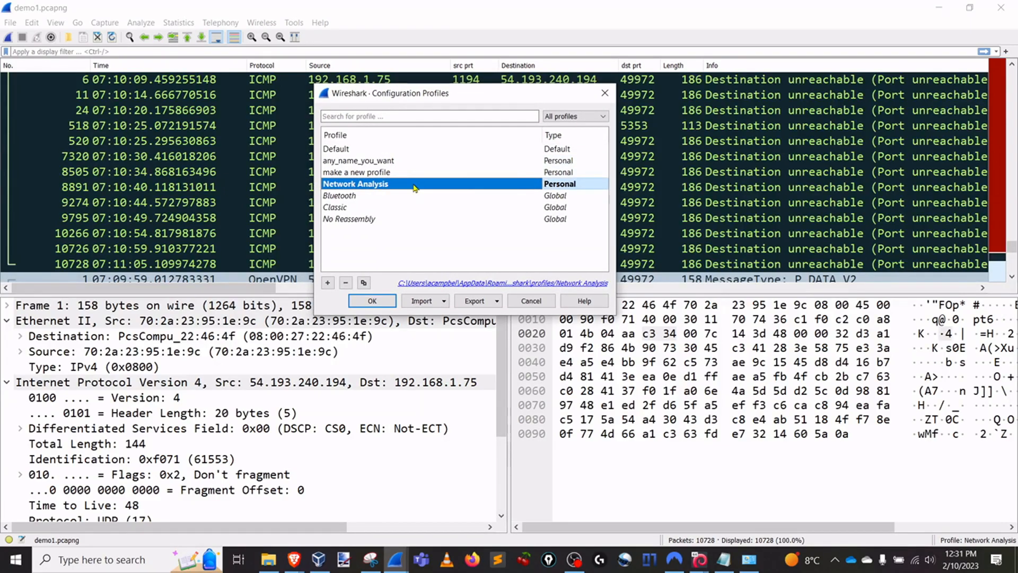
left_click(353, 172)
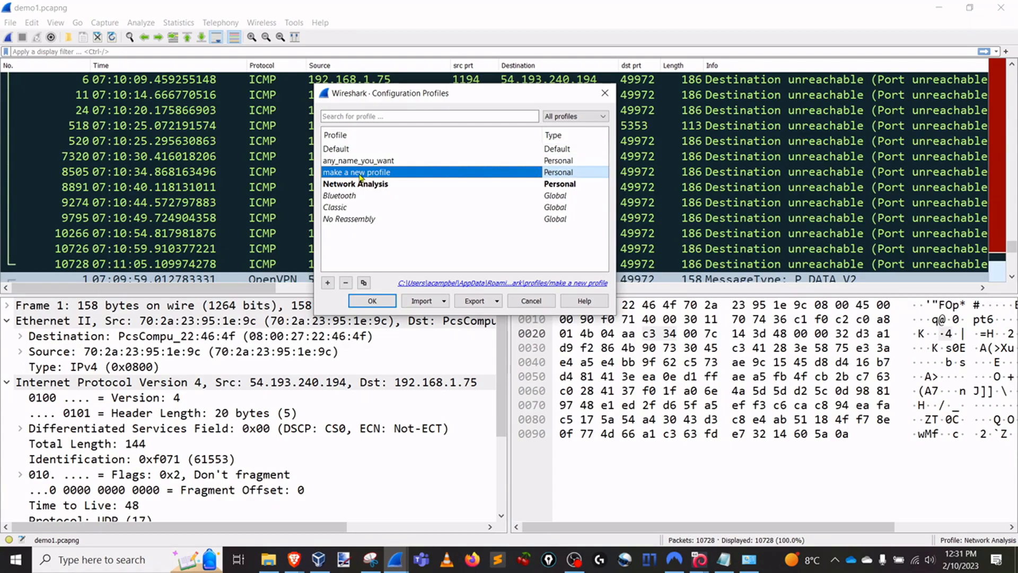
left_click(346, 283)
left_click(373, 300)
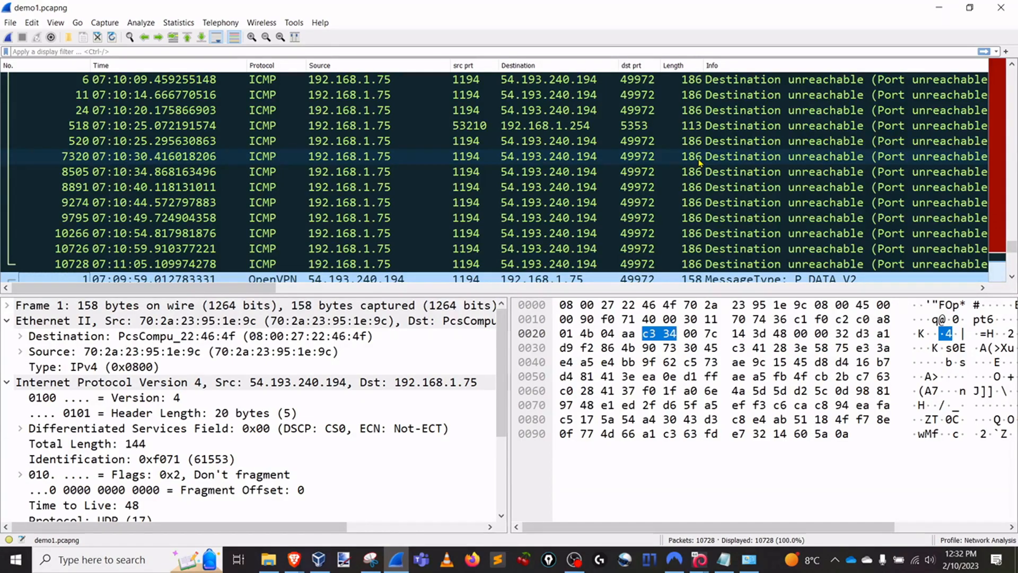
Add a new column in the packet list's column preferences and title it "num".
right_click(783, 72)
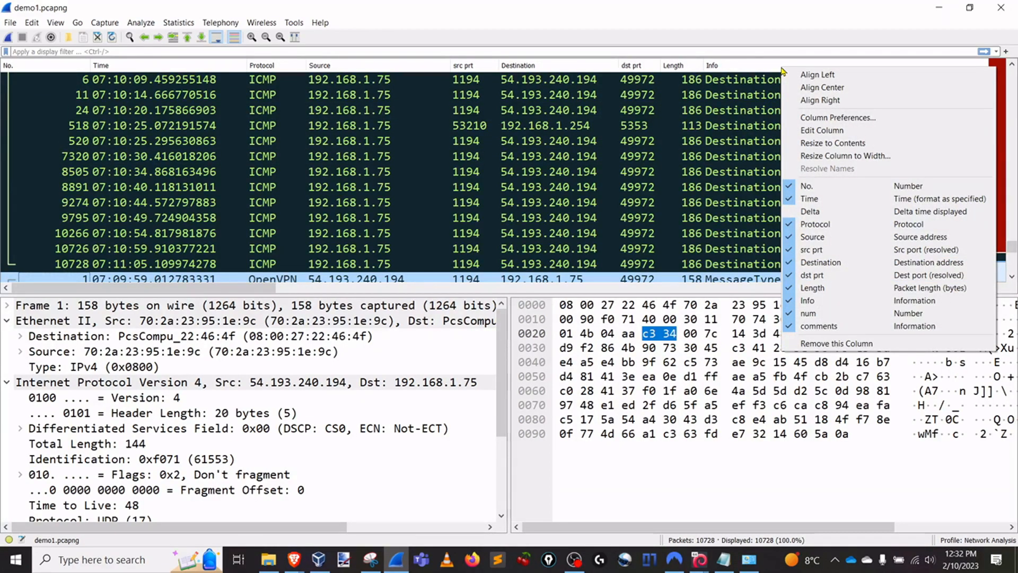
left_click(848, 121)
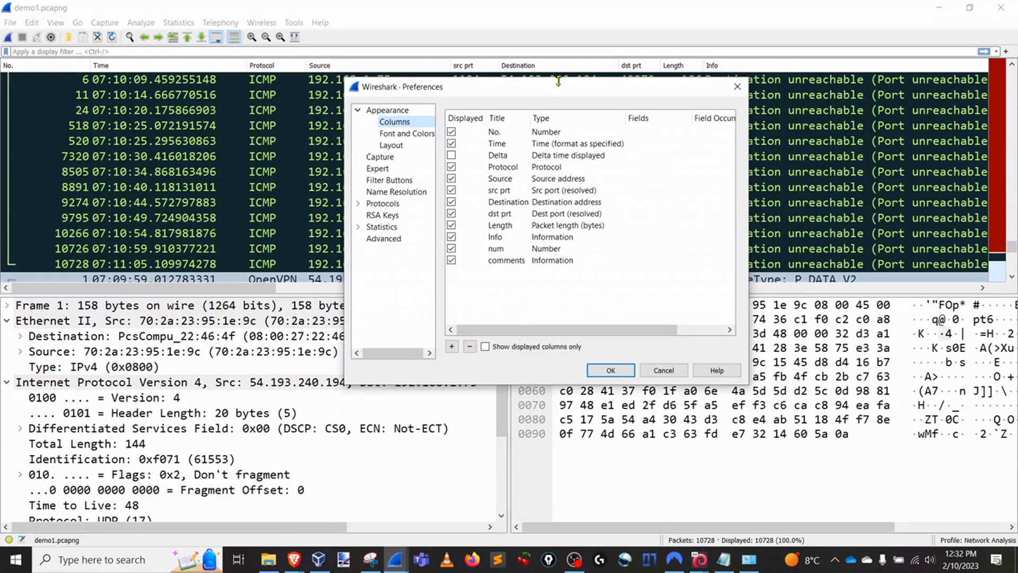
left_click_drag(564, 88, 500, 80)
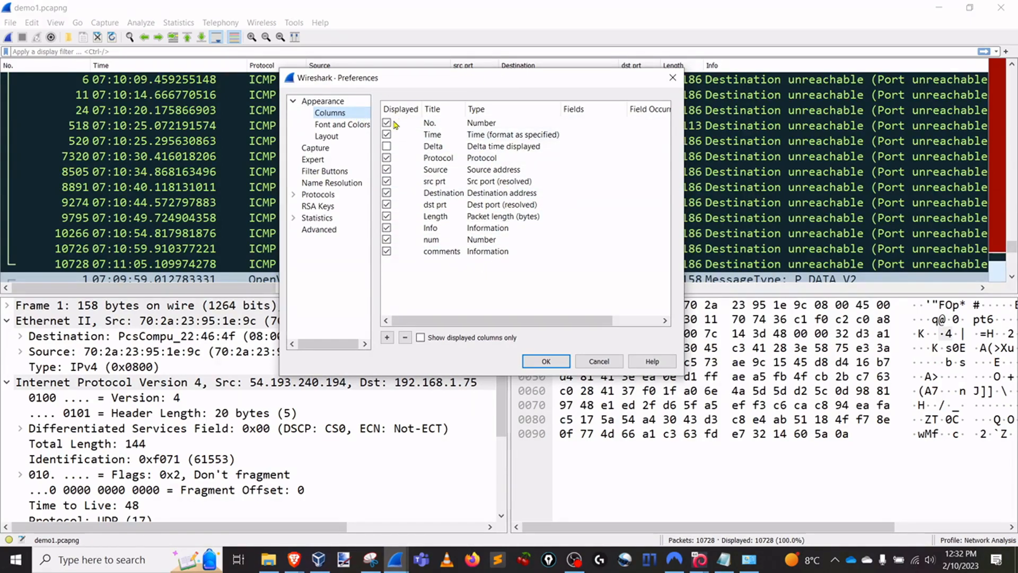
left_click(412, 181)
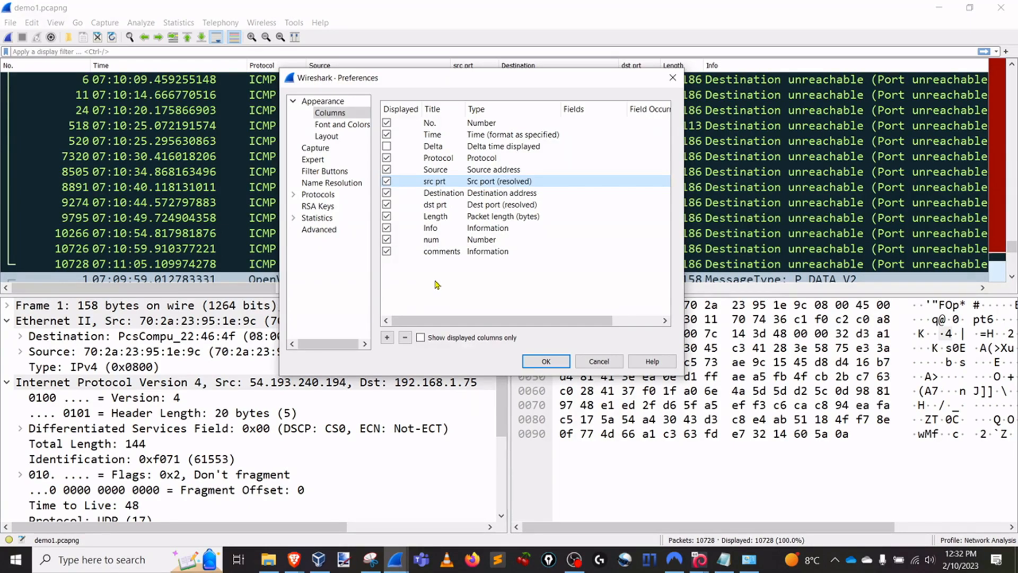
left_click(387, 337)
double_click(432, 263)
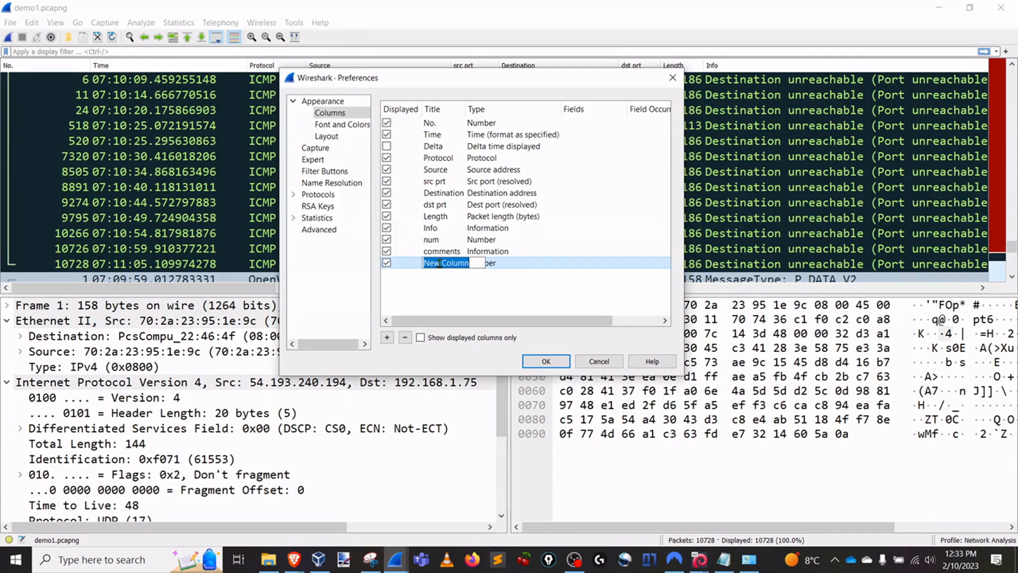
type("num")
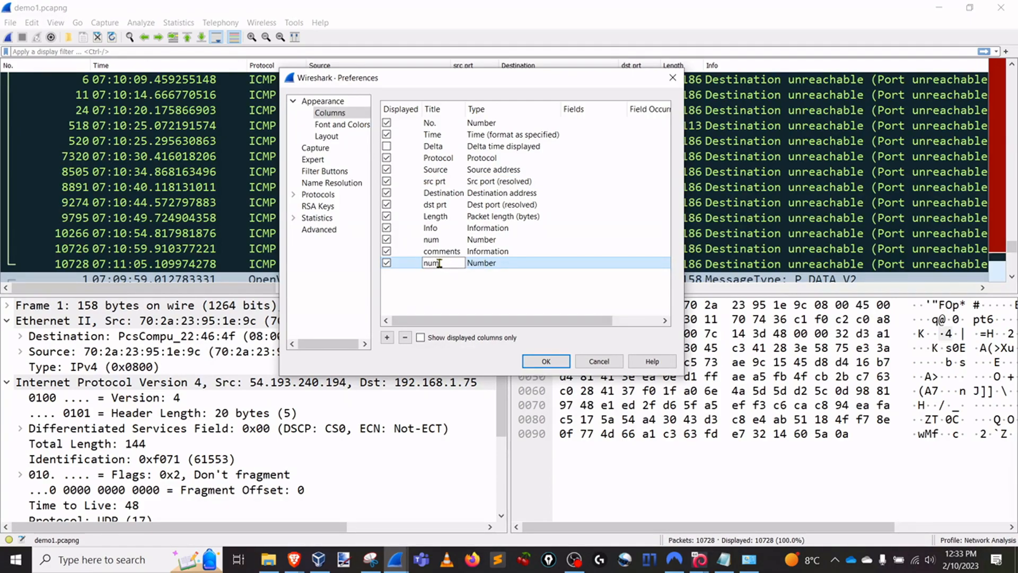
Set the new "num" column's type to Absolute time and apply the column preferences.
left_click(486, 263)
left_click(545, 263)
left_click(480, 269)
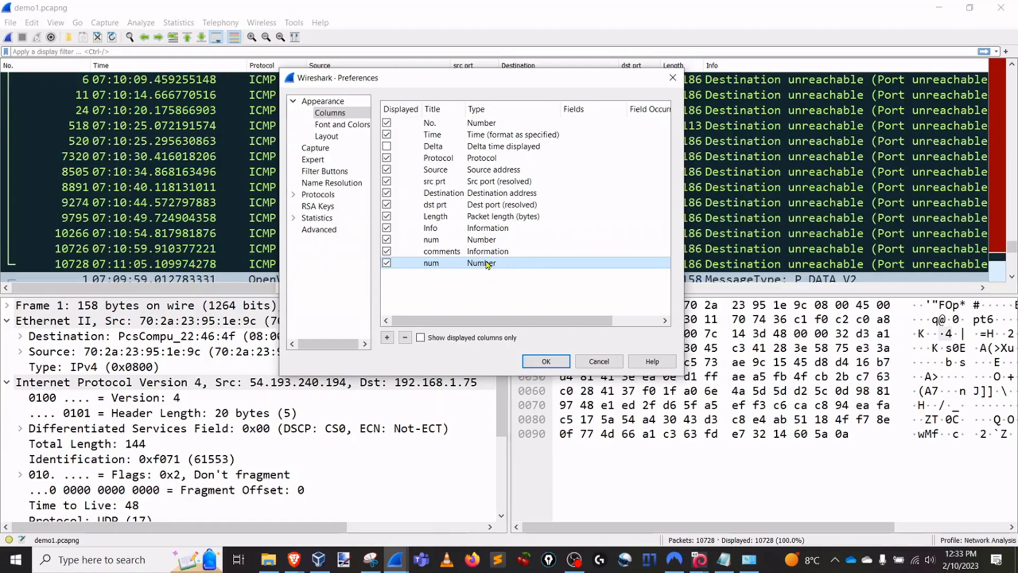
left_click(486, 264)
left_click(556, 265)
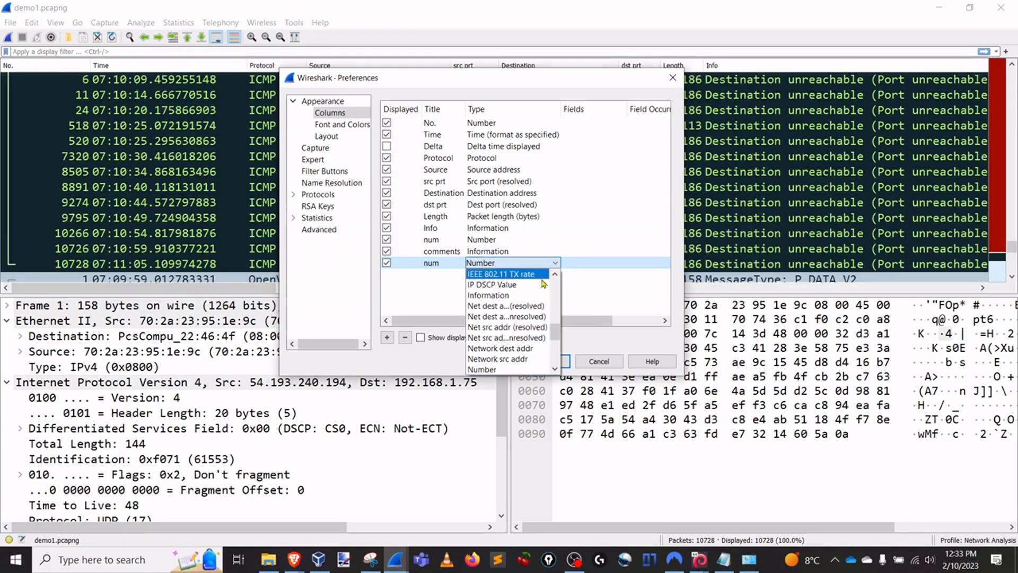
left_click_drag(557, 335, 557, 292)
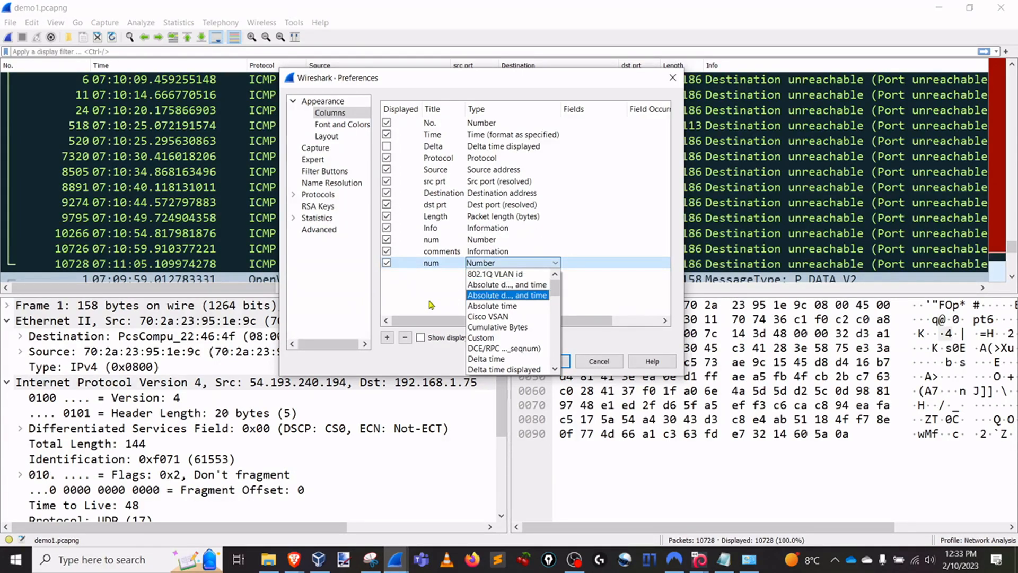
left_click(479, 306)
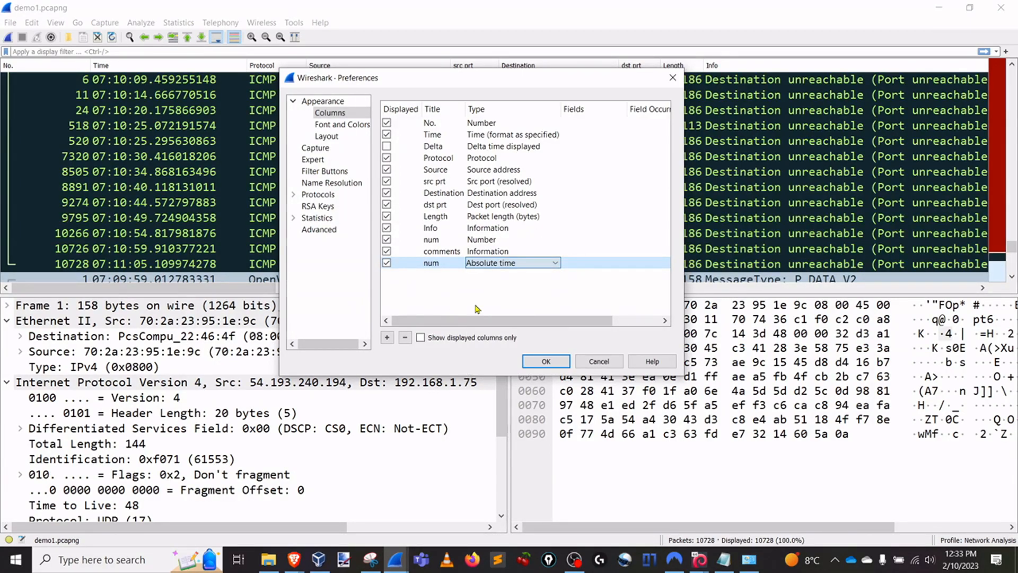
left_click(542, 362)
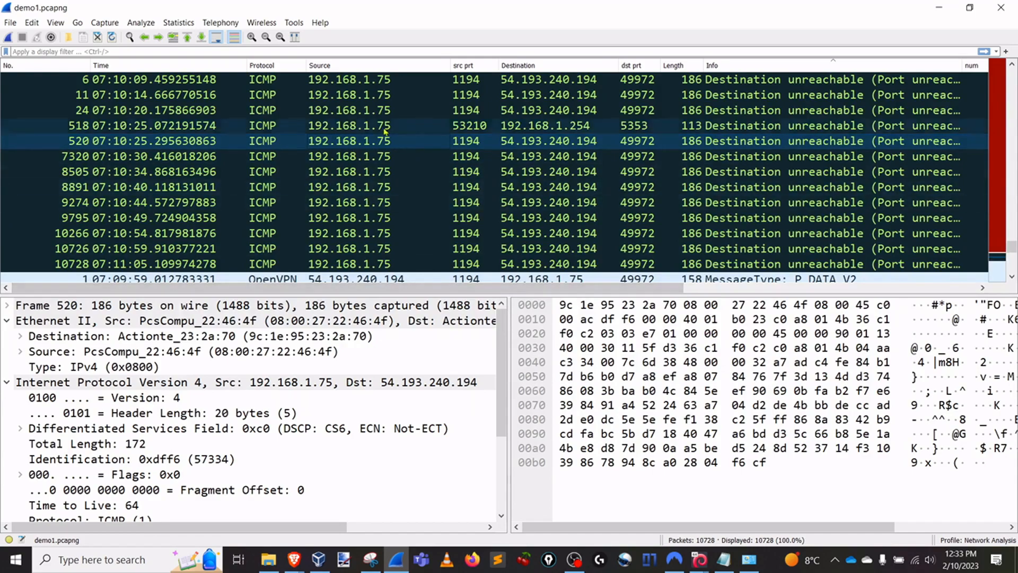
Remove the "num" column of type Absolute time from the packet list through the column preferences, and check the remaining columns.
left_click_drag(317, 291, 639, 289)
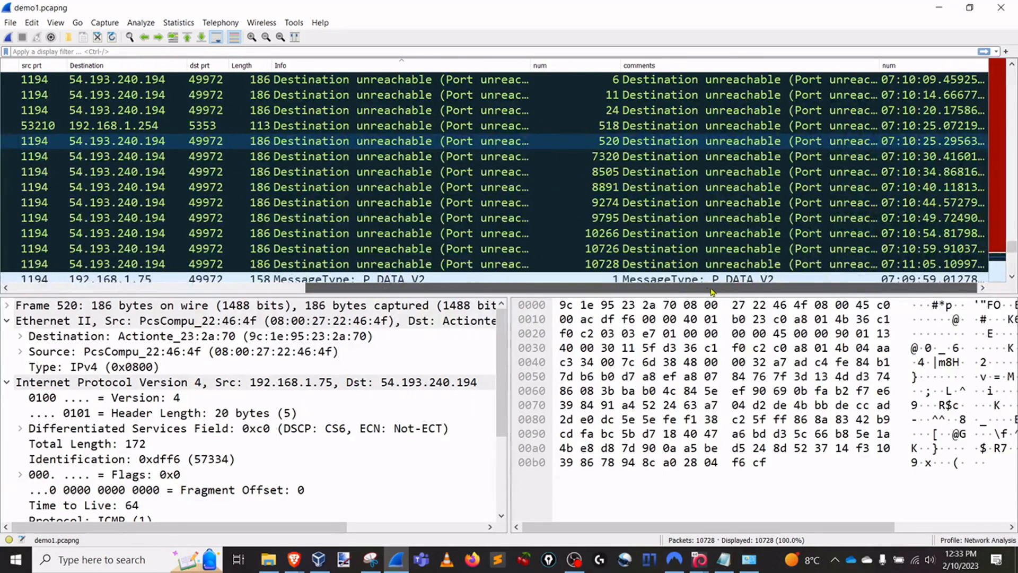
left_click_drag(708, 290, 712, 292)
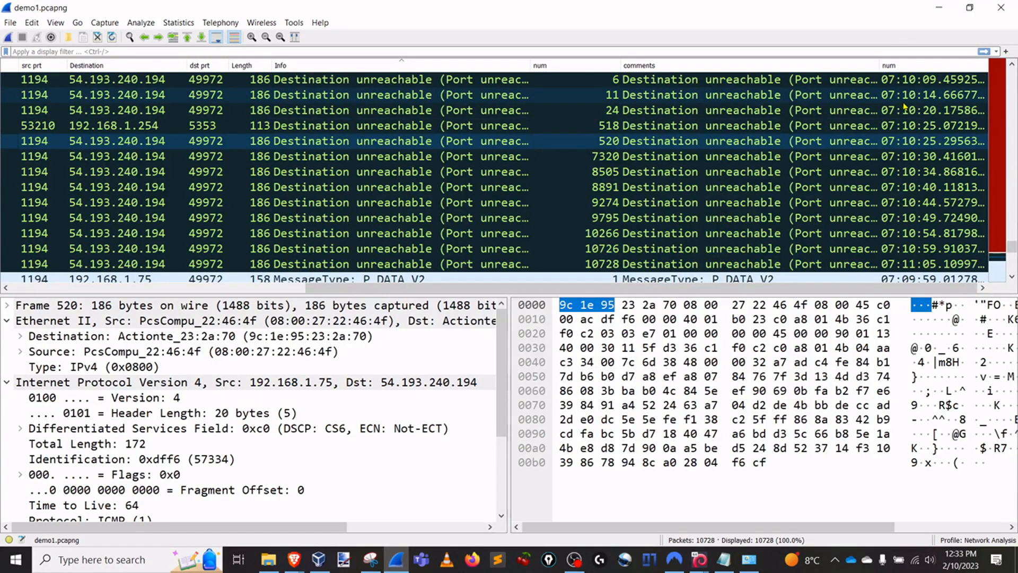
right_click(908, 70)
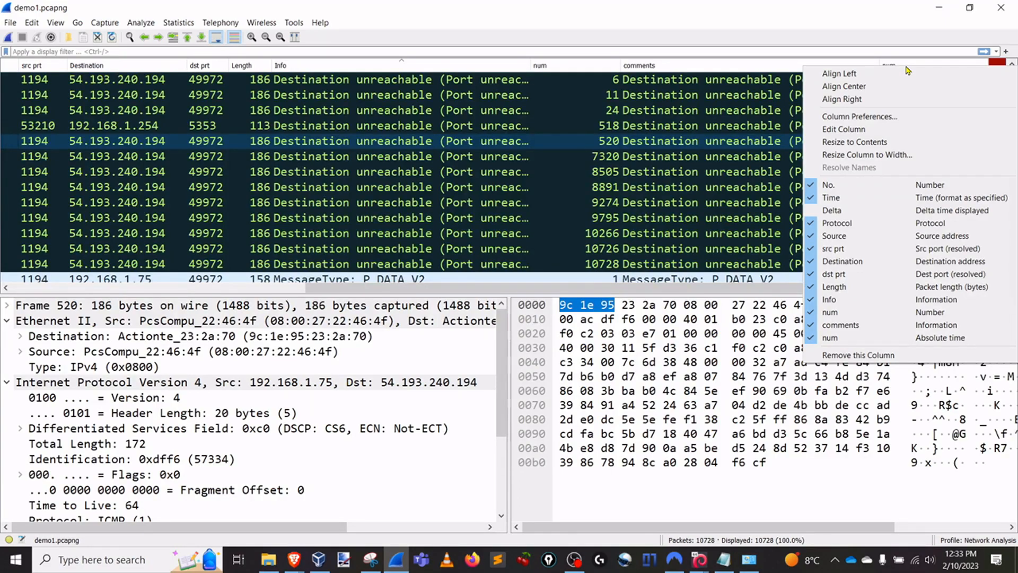
left_click(868, 116)
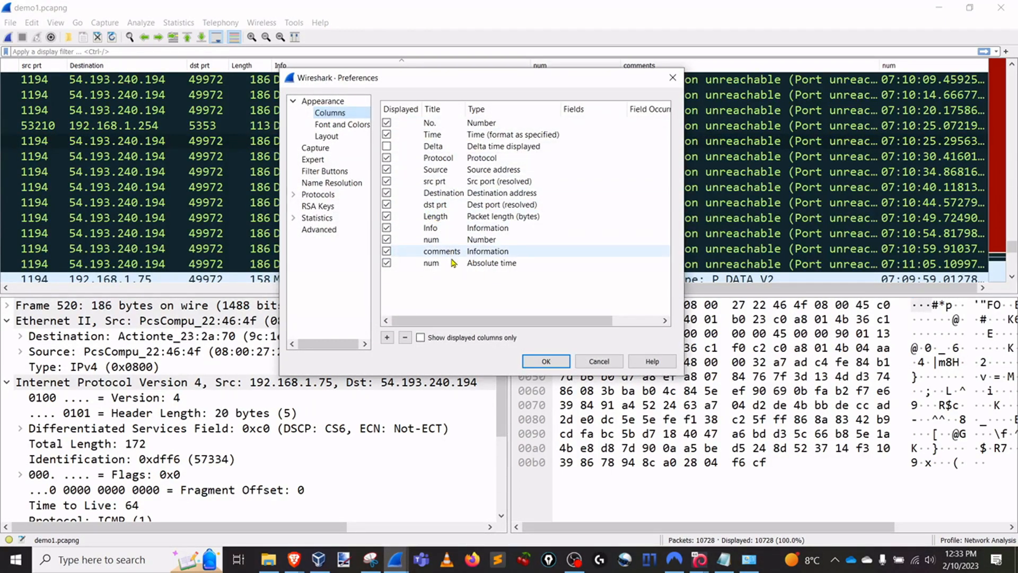
left_click(428, 264)
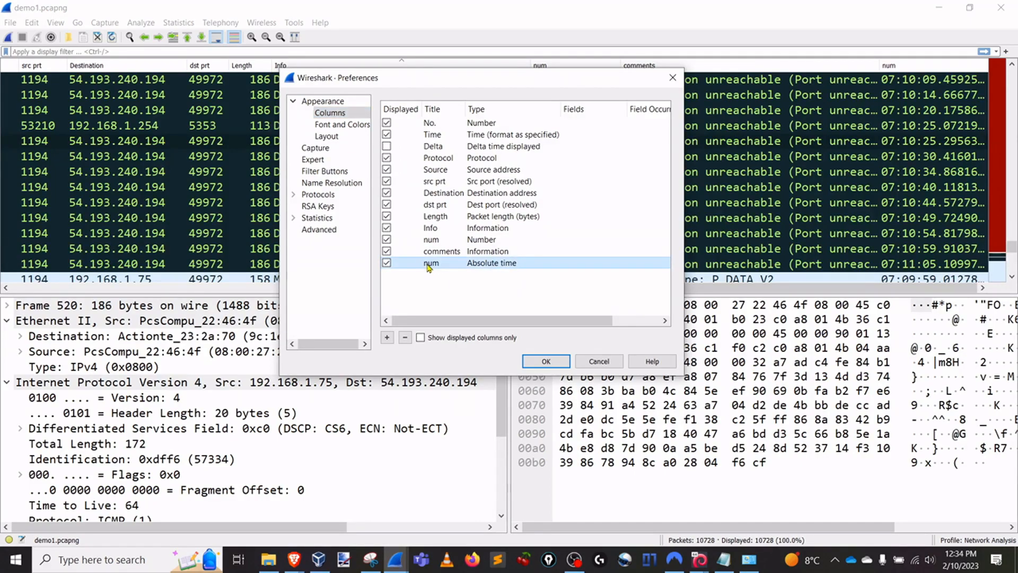
left_click(405, 337)
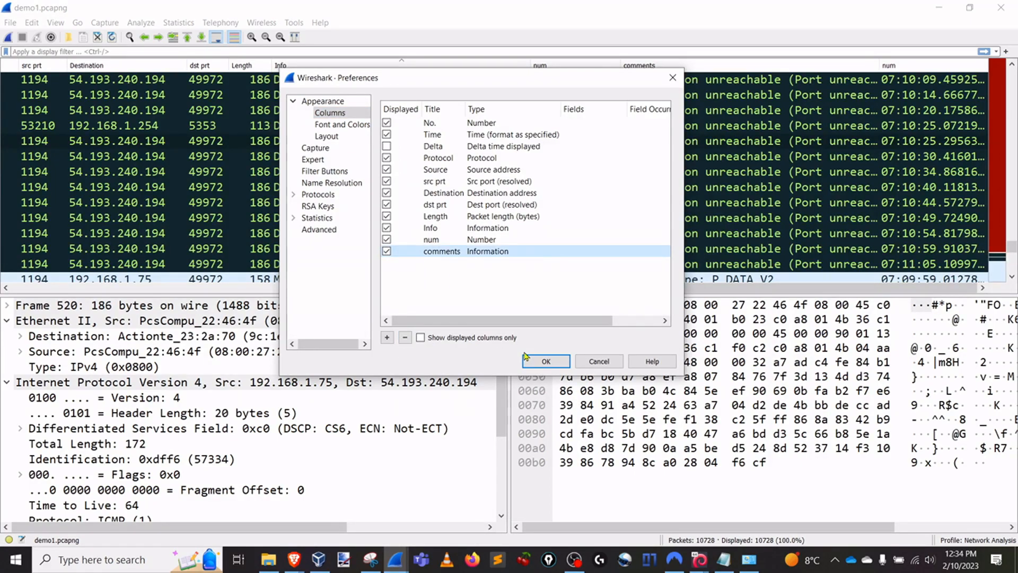
left_click(541, 361)
left_click(395, 174)
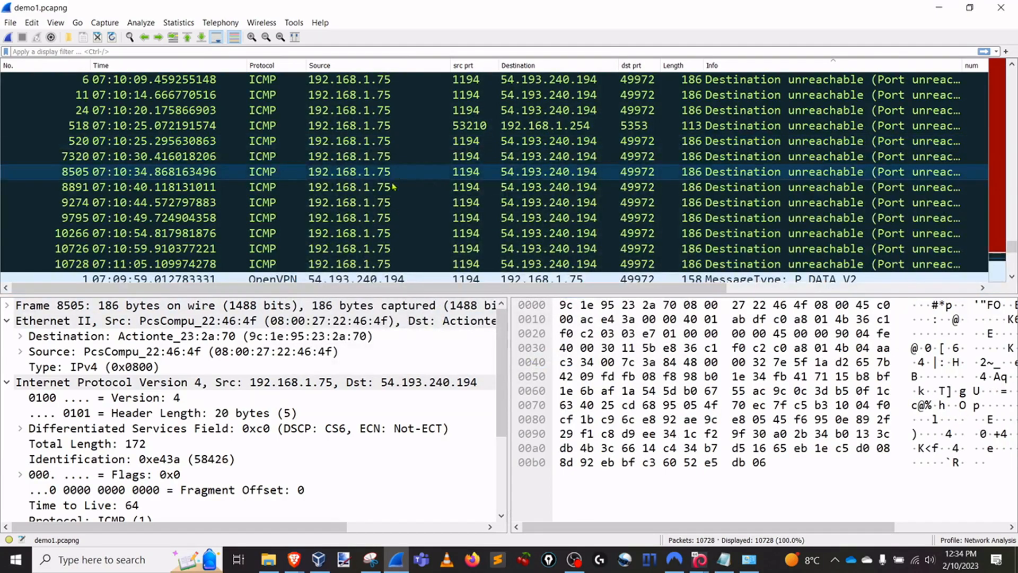
left_click_drag(398, 289, 577, 282)
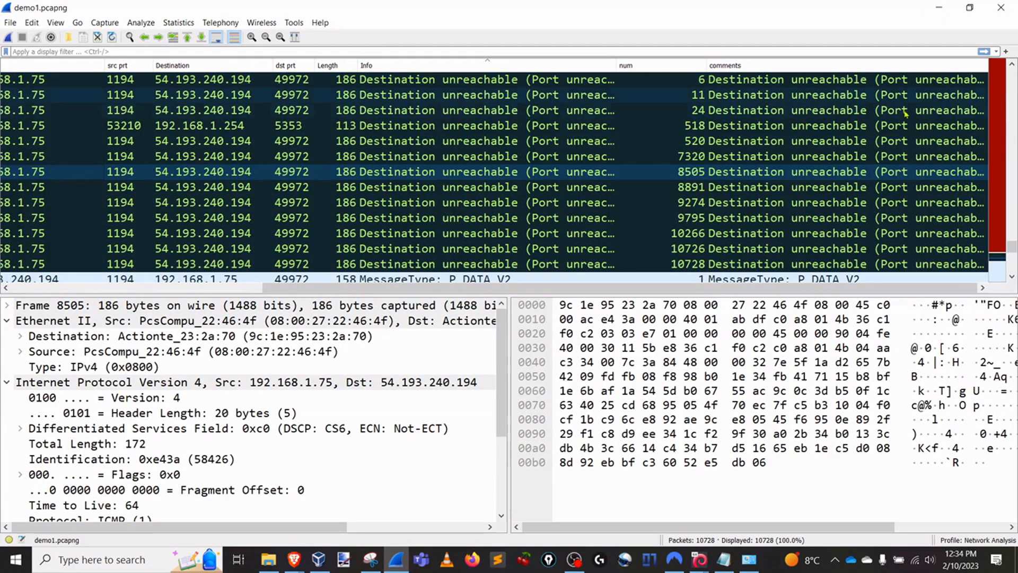
left_click(574, 175)
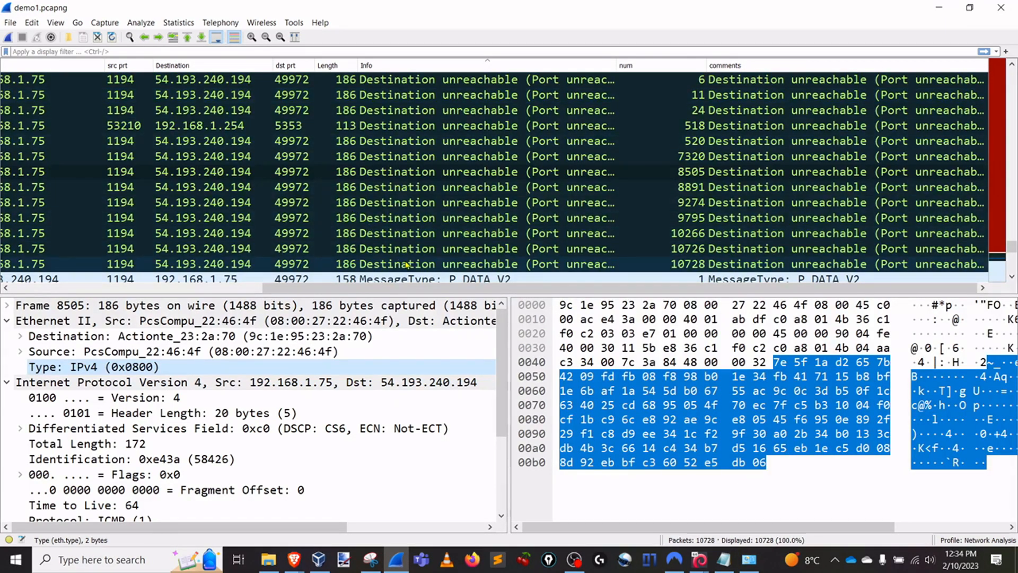
Select packet 6932, a TCP packet with FIN, PSH and URG flags, and expand its Transmission Control Protocol details to examine the flags value.
scroll(234, 259, "left", 5)
scroll(234, 260, "left", 3)
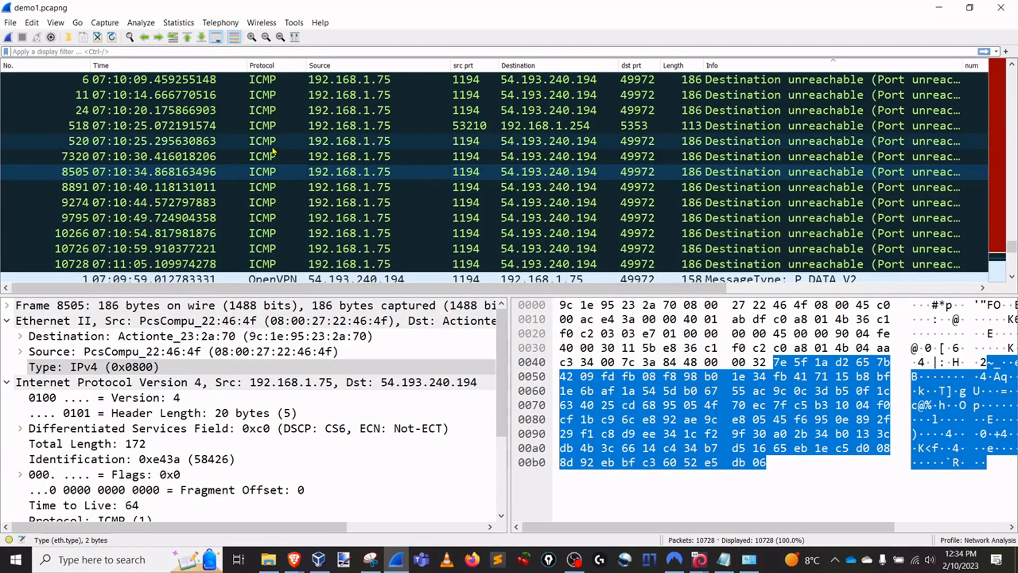
scroll(329, 174, "down", 13)
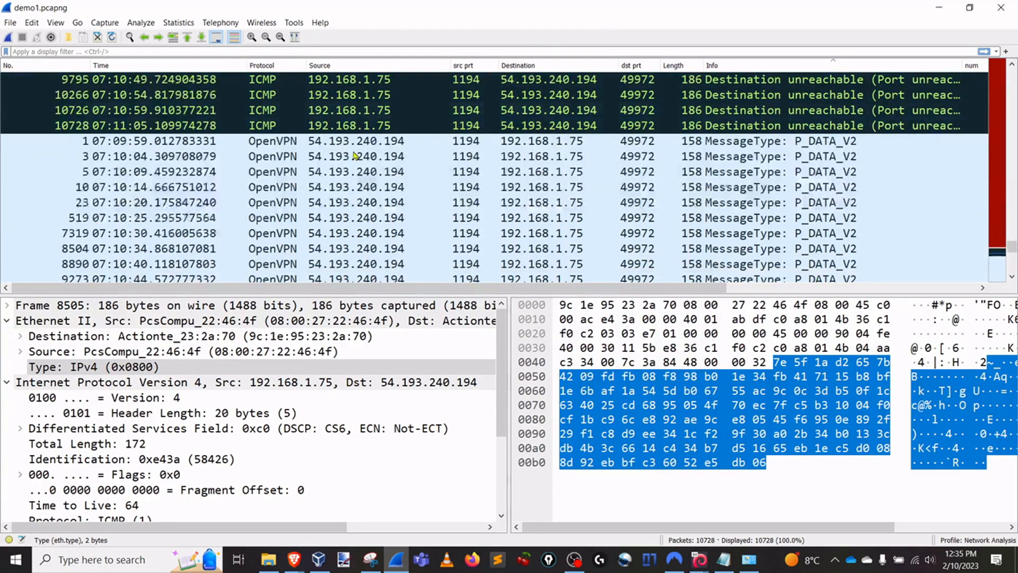
scroll(342, 151, "down", 15)
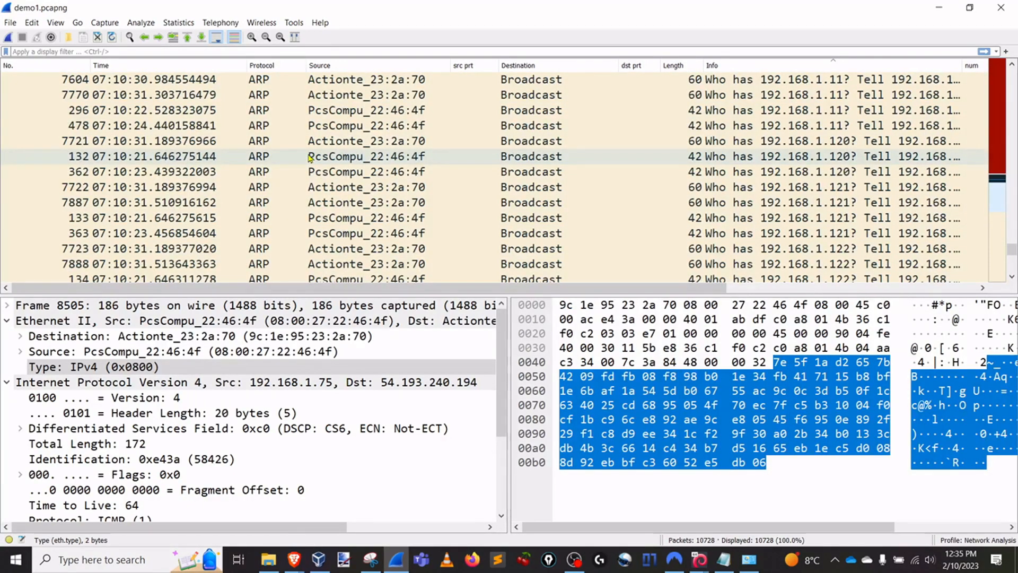
scroll(311, 158, "down", 9)
left_click_drag(1012, 246, 1013, 142)
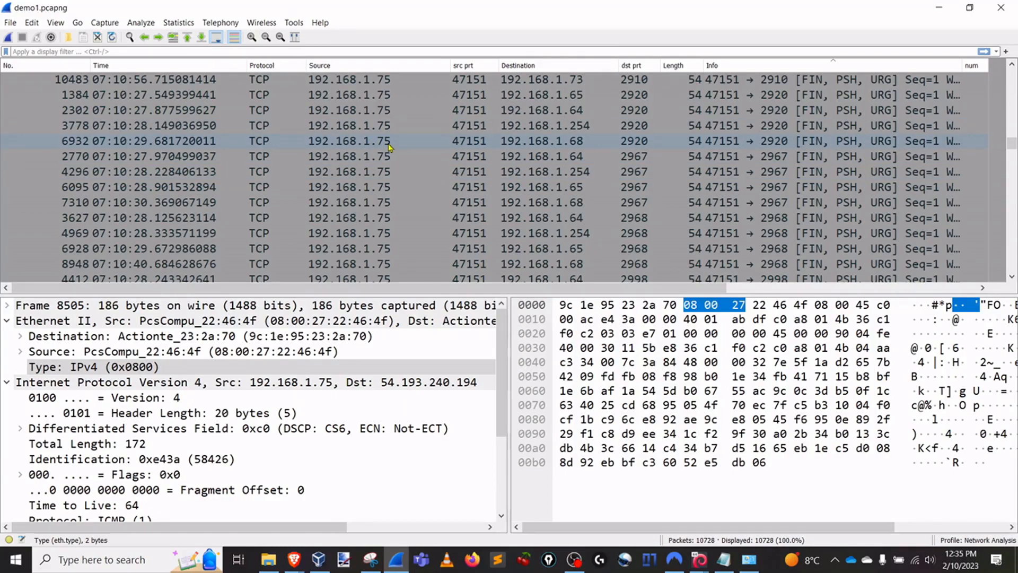
left_click(371, 144)
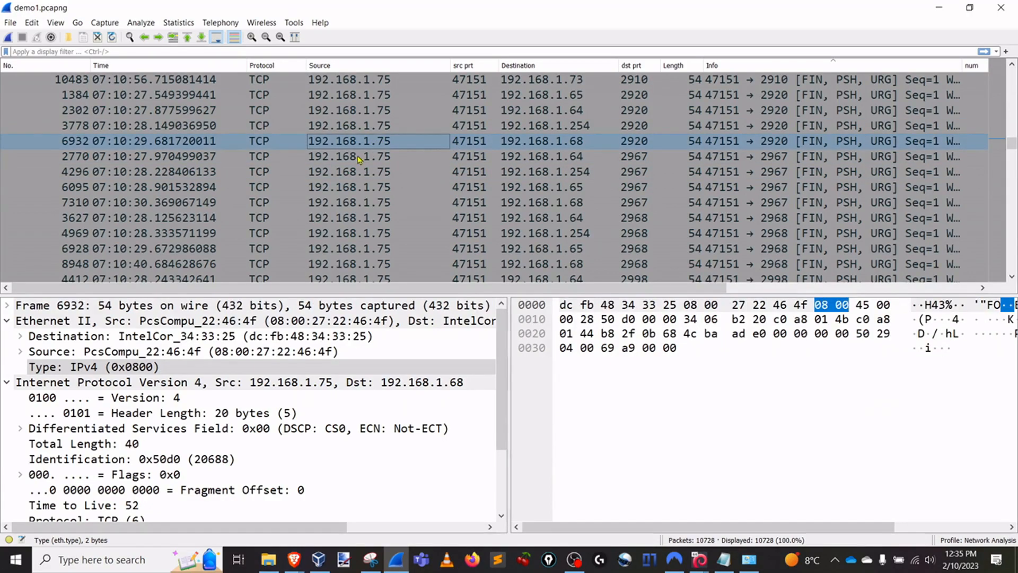
scroll(60, 379, "down", 2)
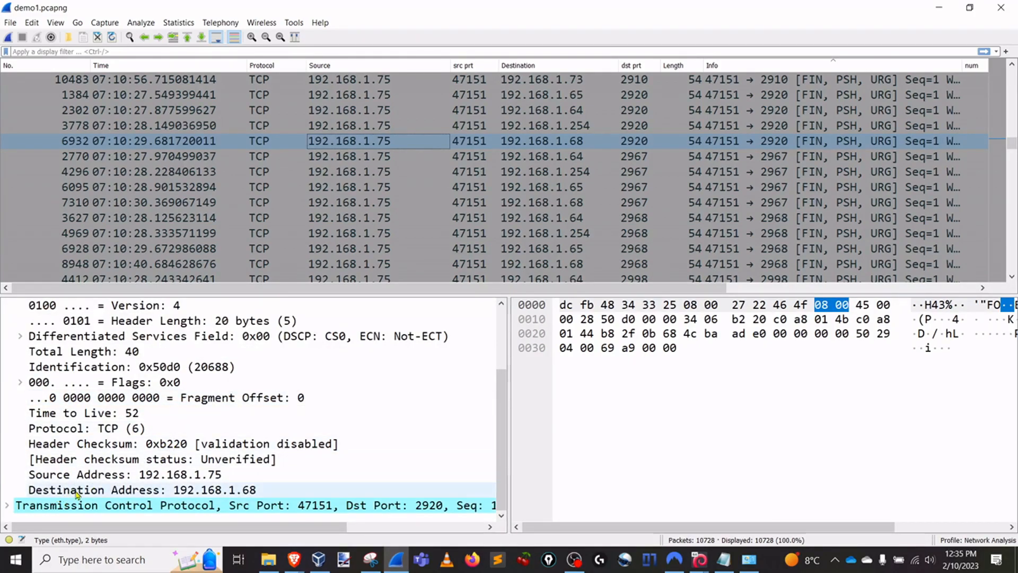
left_click(7, 506)
scroll(221, 430, "down", 4)
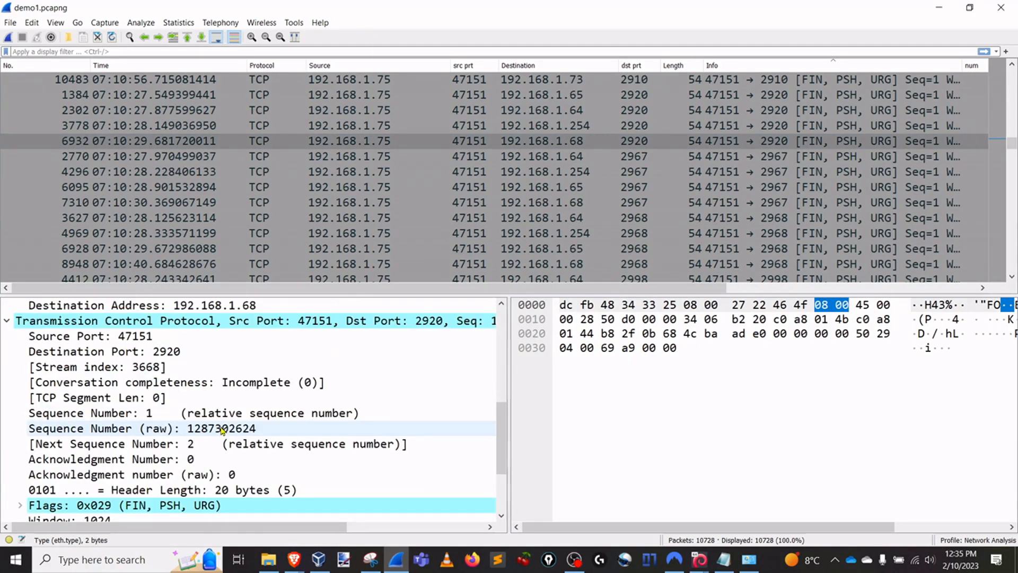
scroll(222, 429, "down", 2)
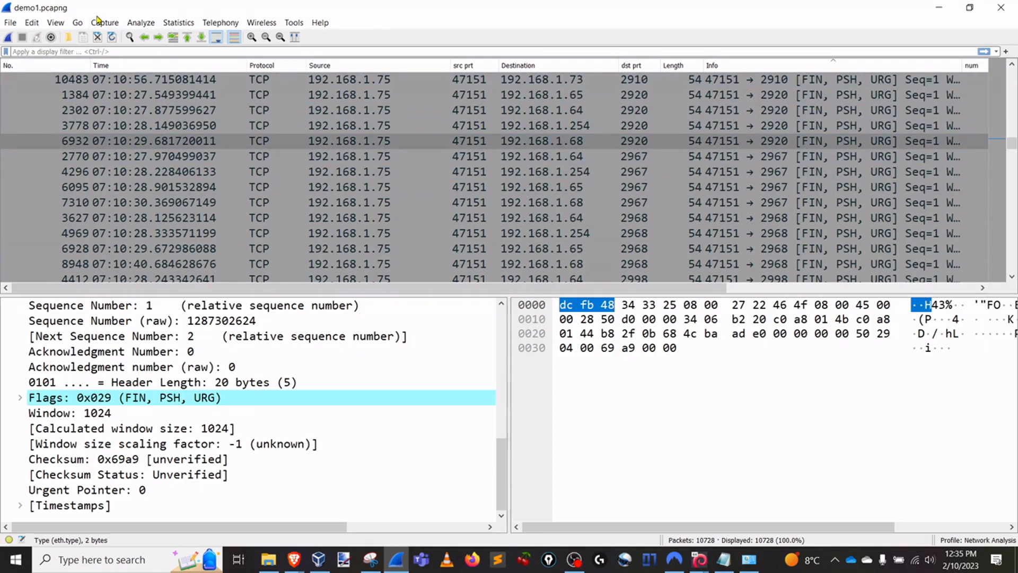
Add a new packet coloring rule and name it "xmas".
left_click(31, 27)
mouse_move(54, 31)
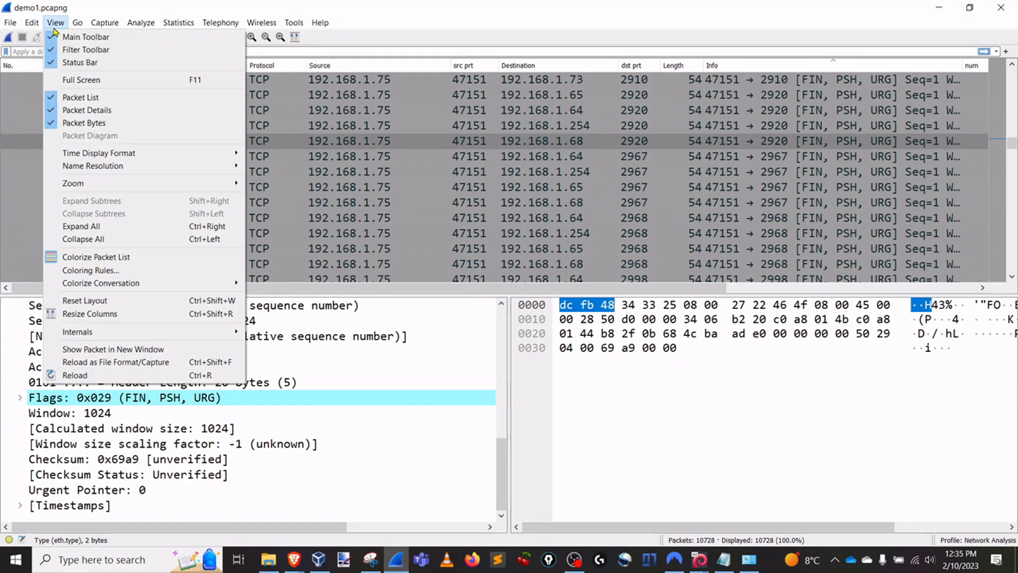
left_click(95, 271)
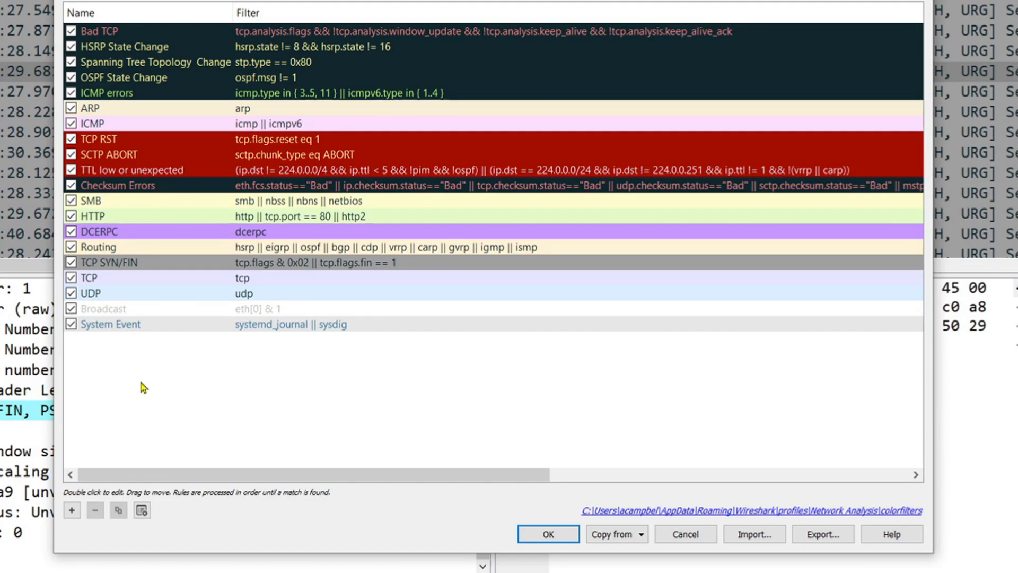
left_click(72, 511)
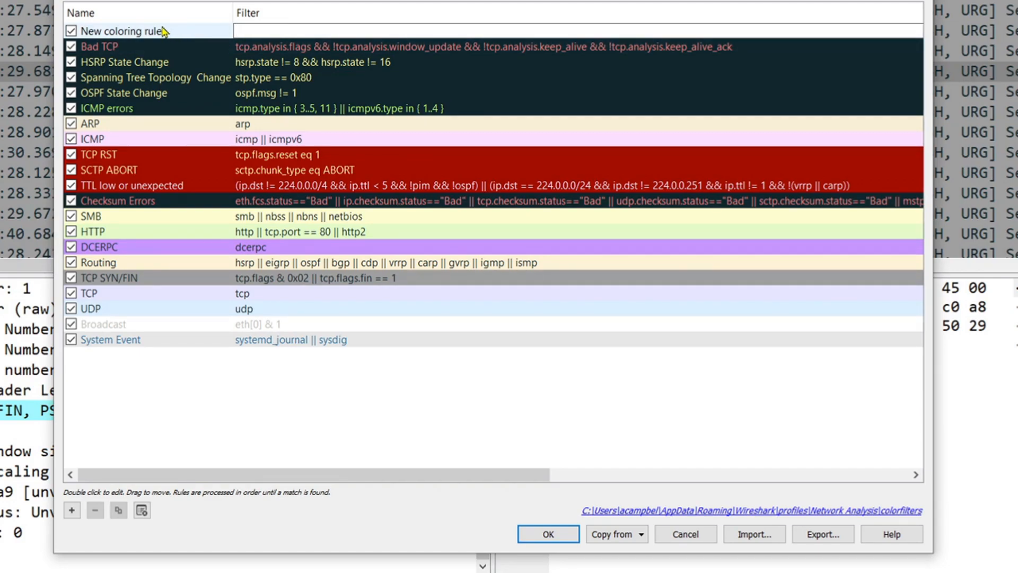
left_click(131, 35)
double_click(131, 33)
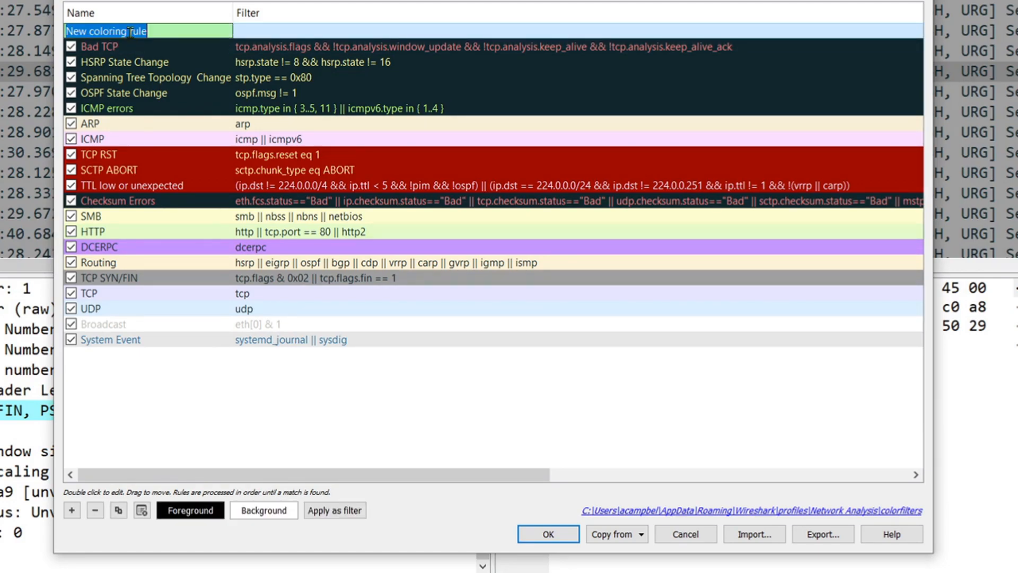
type("xmas")
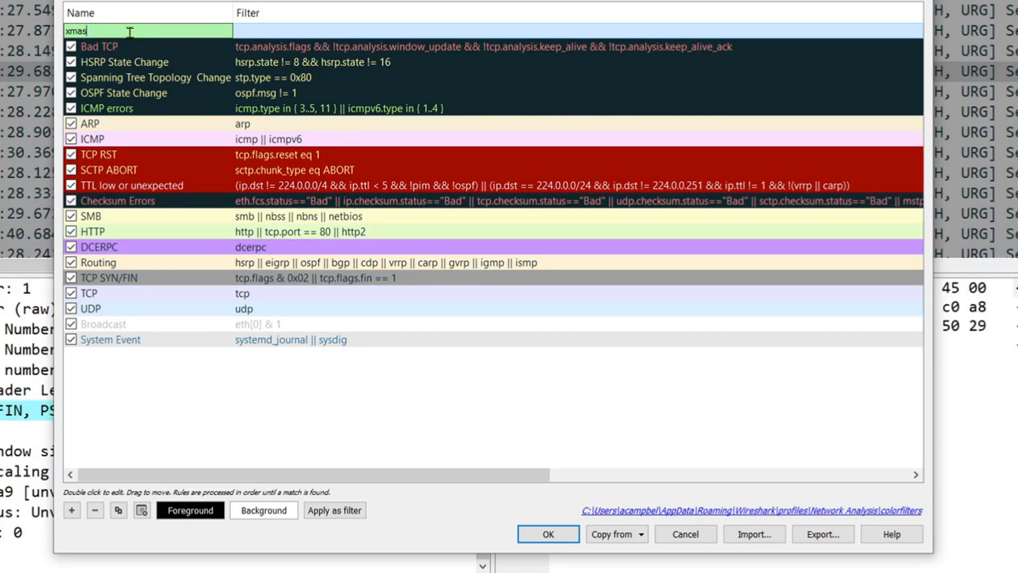
Set the xmas coloring rule's filter to tcp.flags==0x29.
double_click(303, 29)
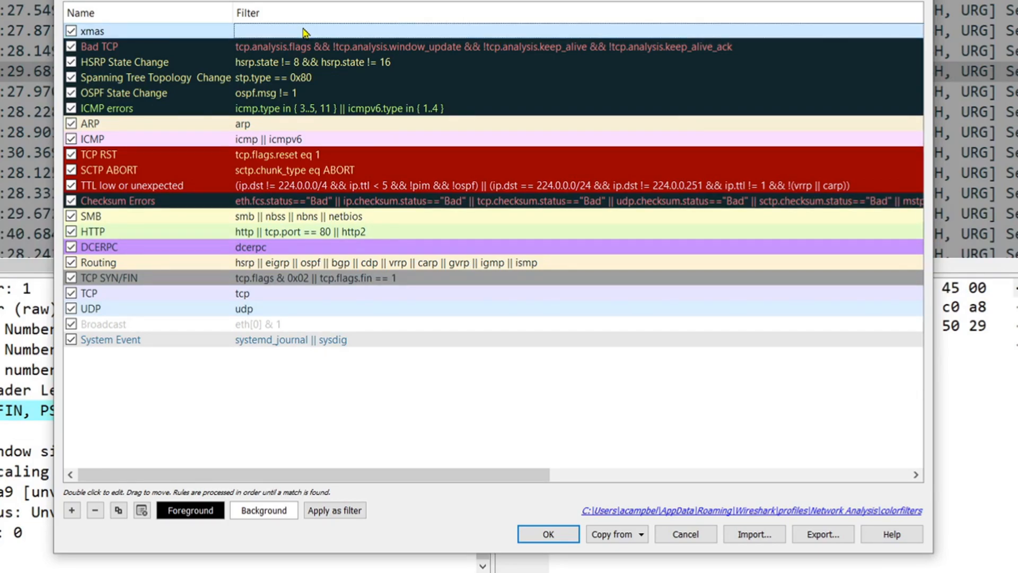
left_click_drag(531, 0, 345, 0)
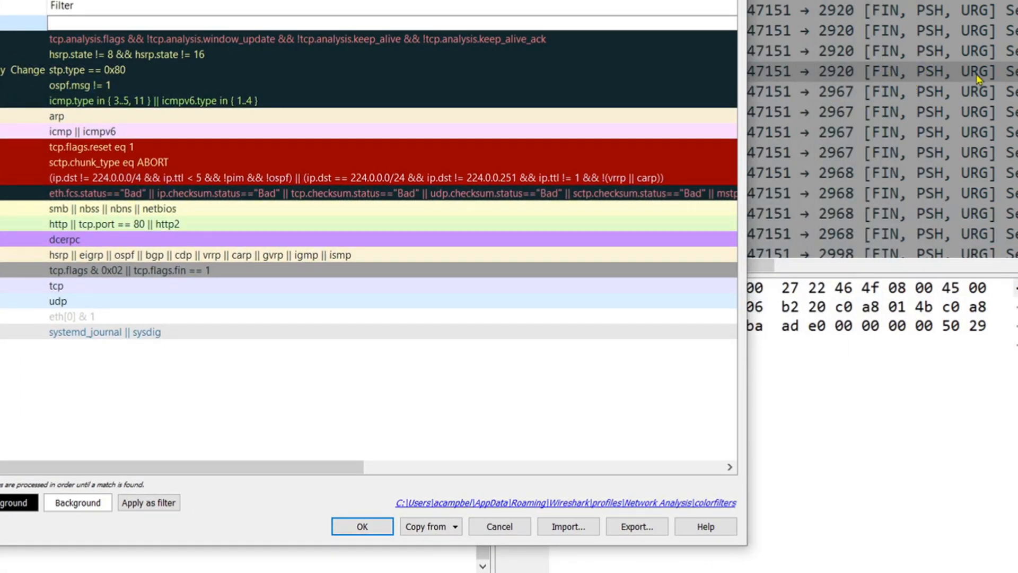
left_click_drag(340, 0, 422, 0)
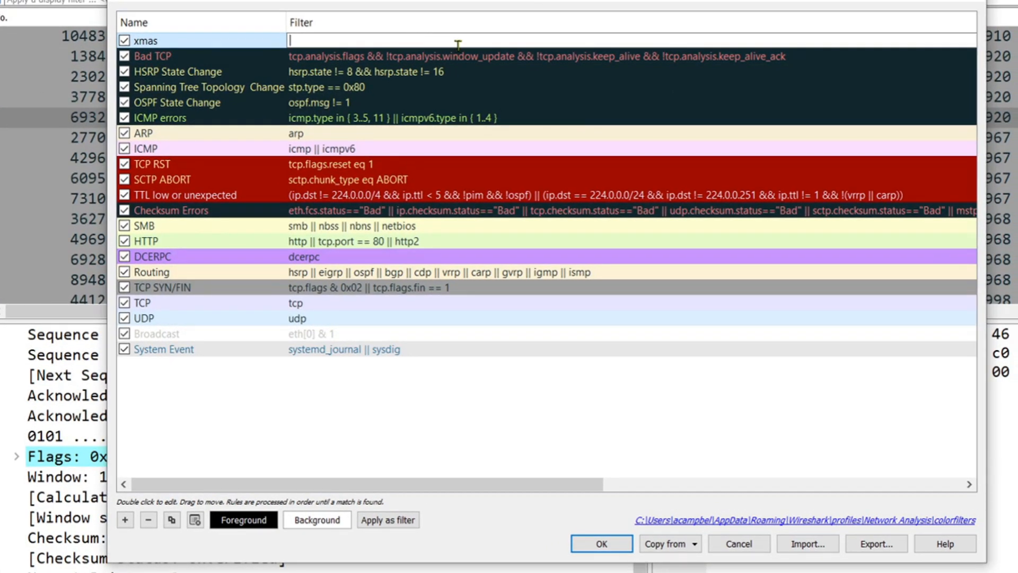
type("tcp.")
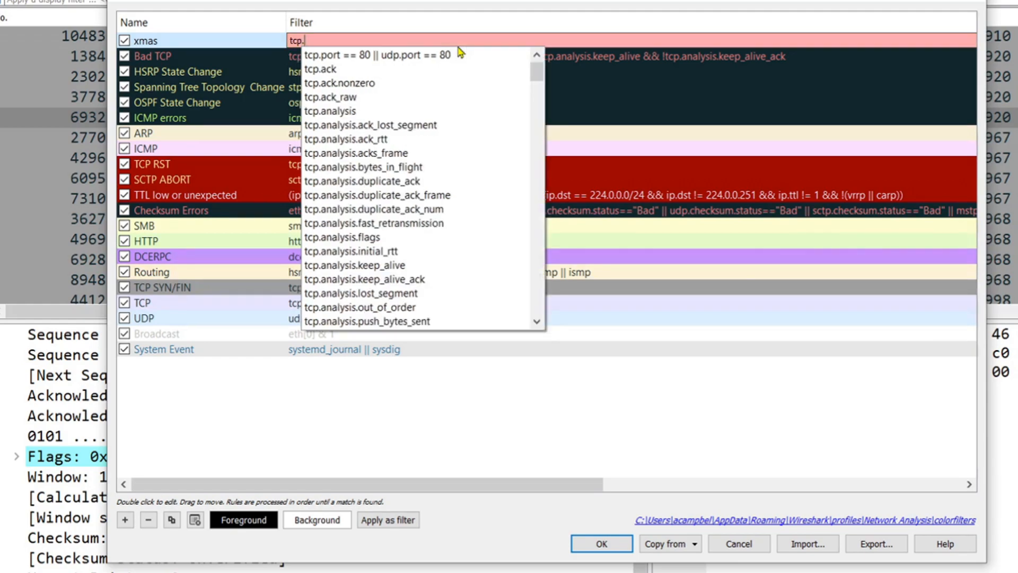
type("flags")
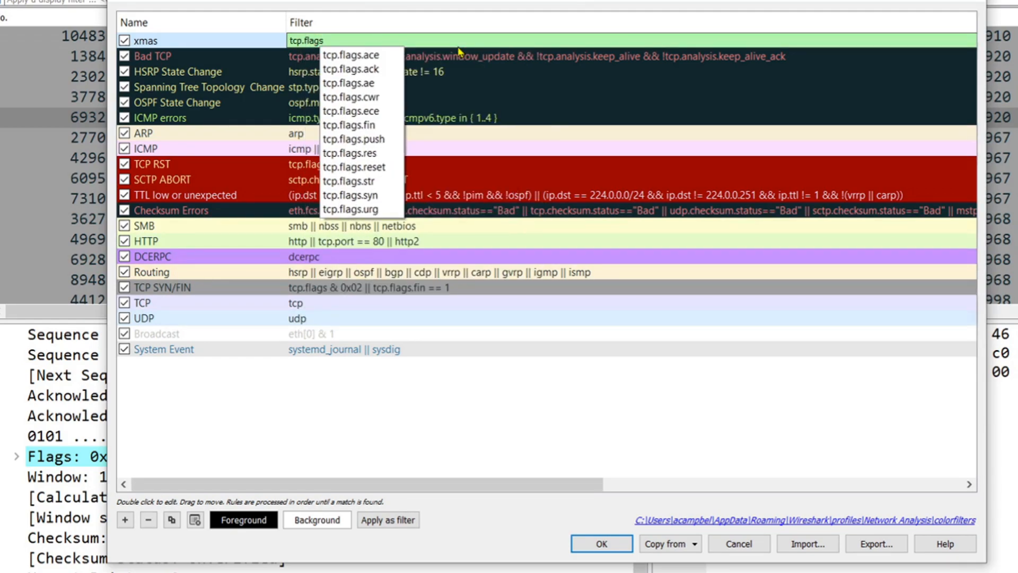
type("==0x29")
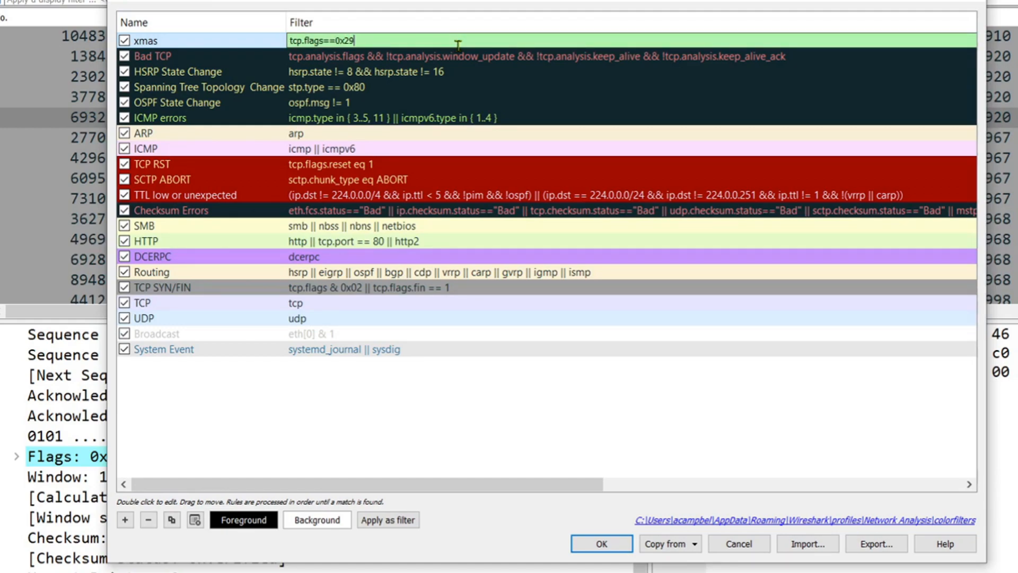
key("Return")
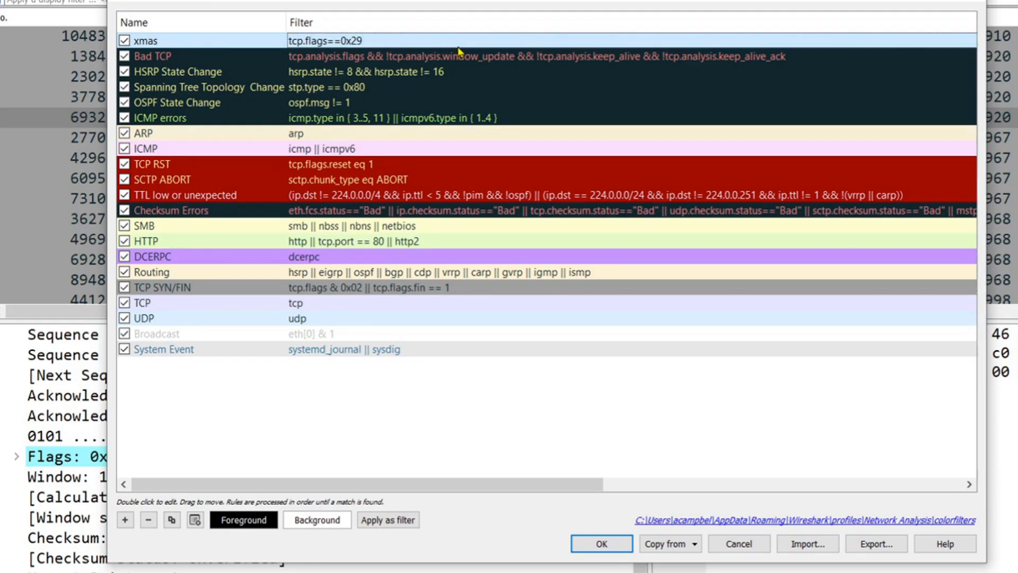
Set the xmas coloring rule's background to light pink, #ffaaff.
left_click(342, 42)
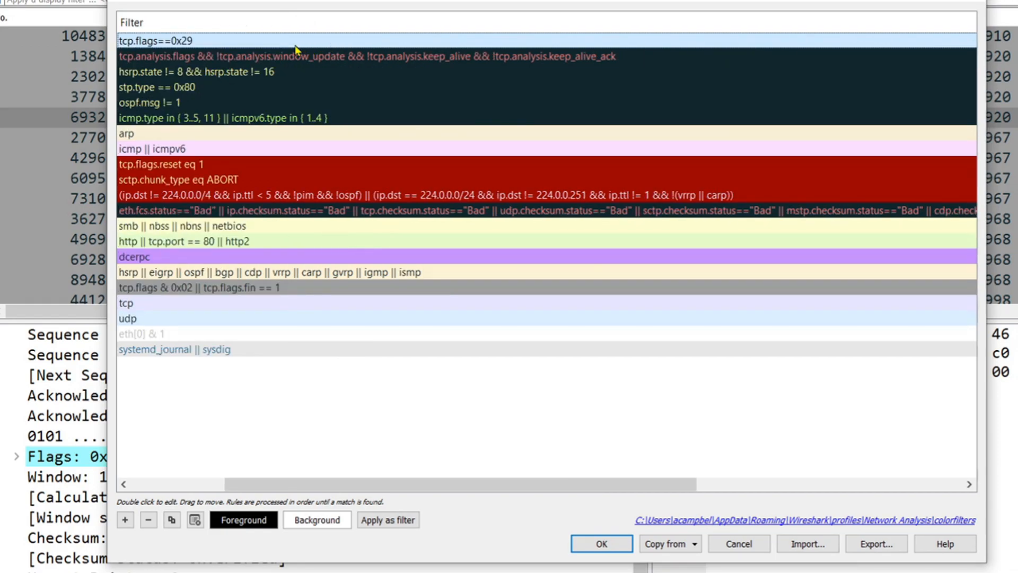
left_click_drag(352, 485, 201, 454)
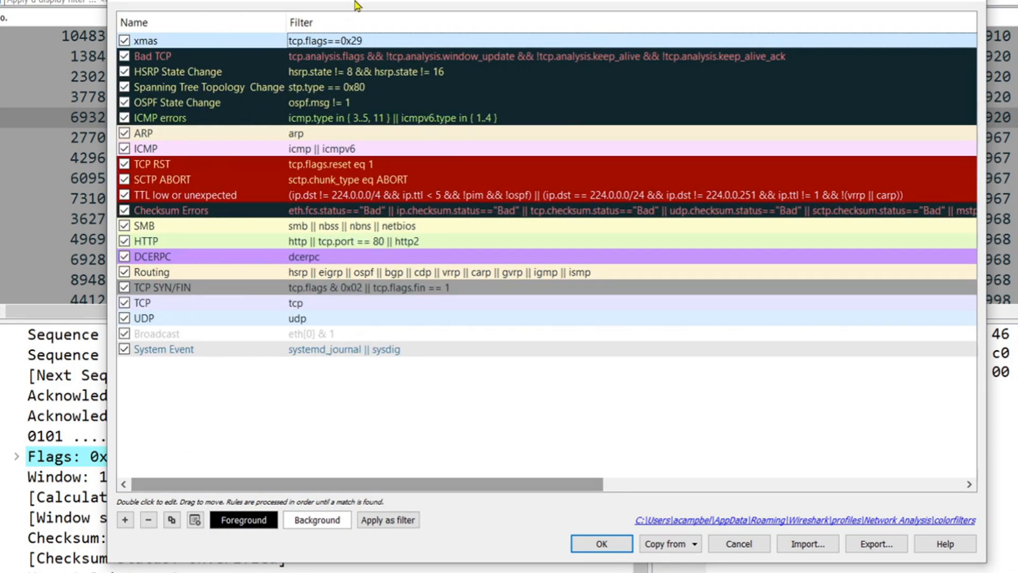
left_click(346, 41)
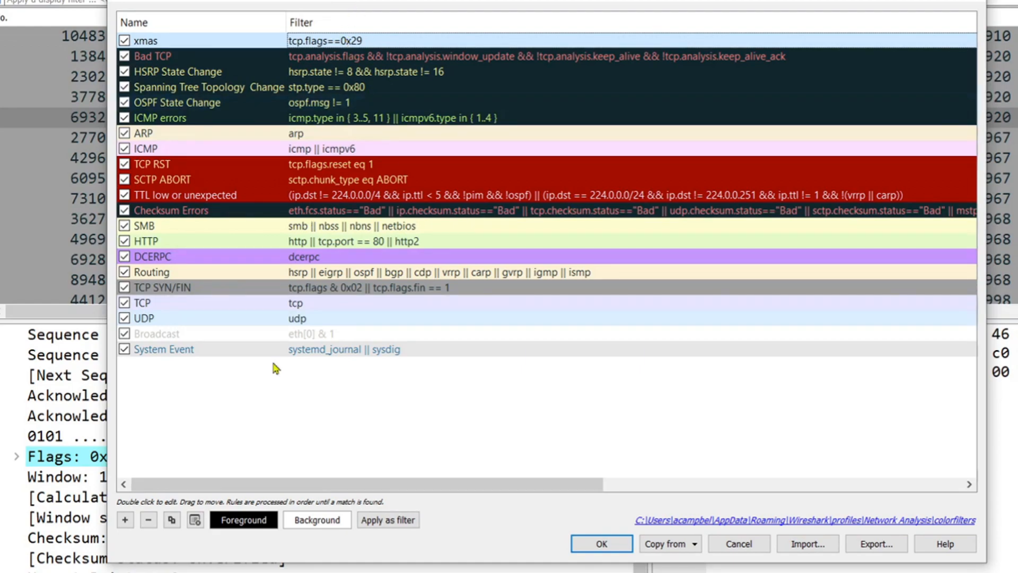
left_click(329, 520)
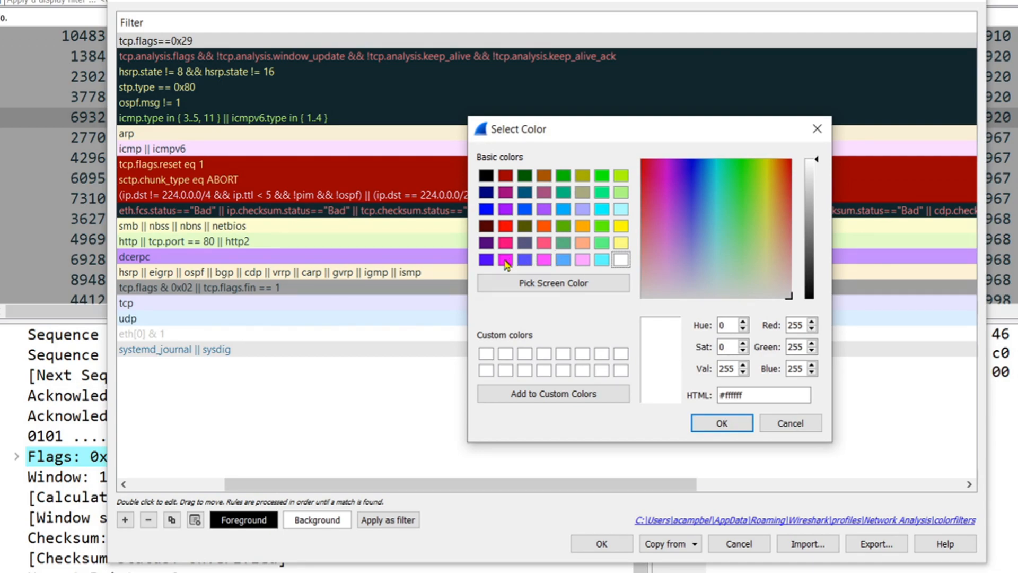
left_click(582, 259)
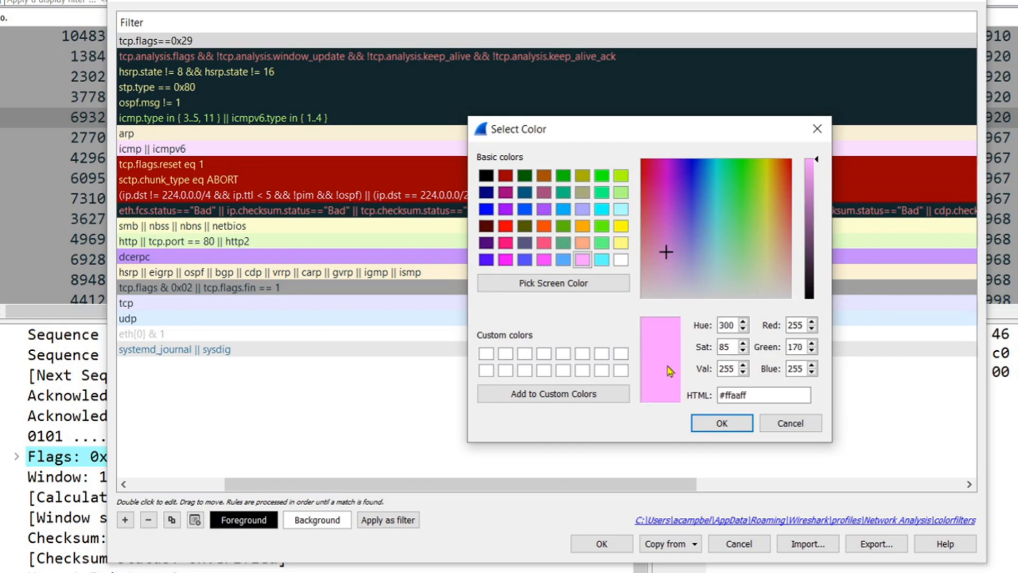
left_click(722, 423)
left_click_drag(470, 487, 313, 448)
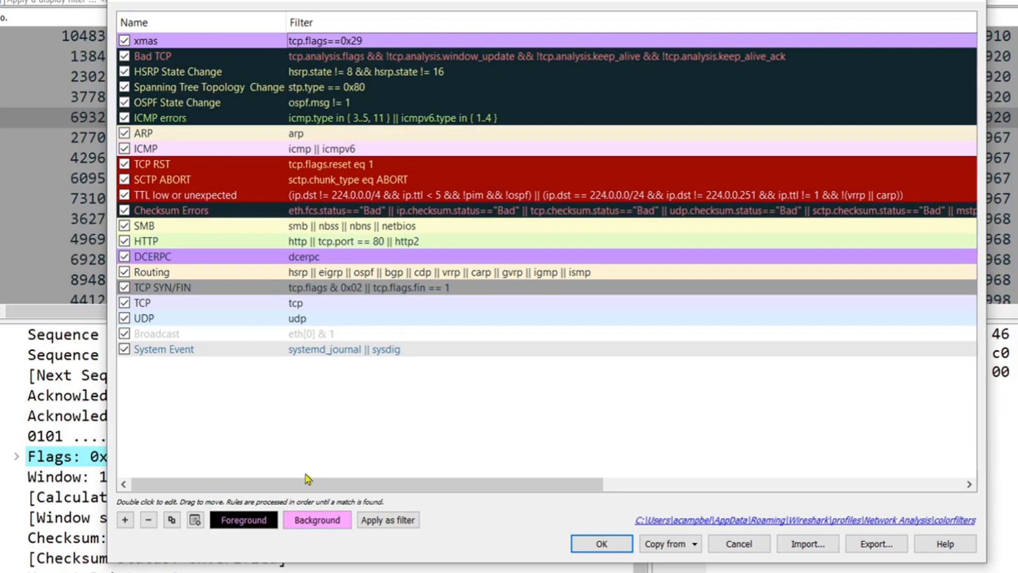
Set the xmas rule's foreground to red, #ff0000, and apply the coloring rules to the packet list.
left_click(257, 521)
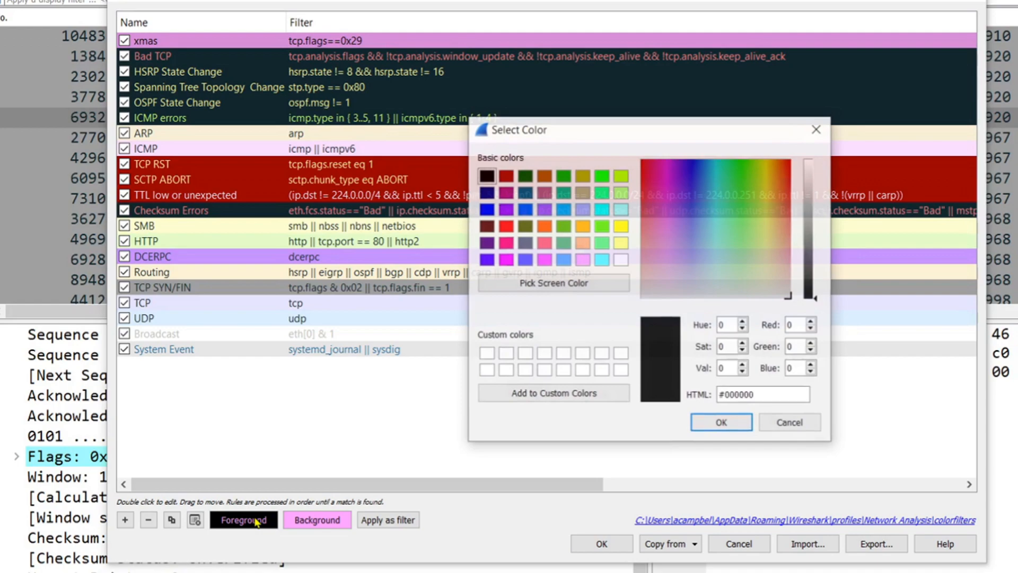
left_click(507, 228)
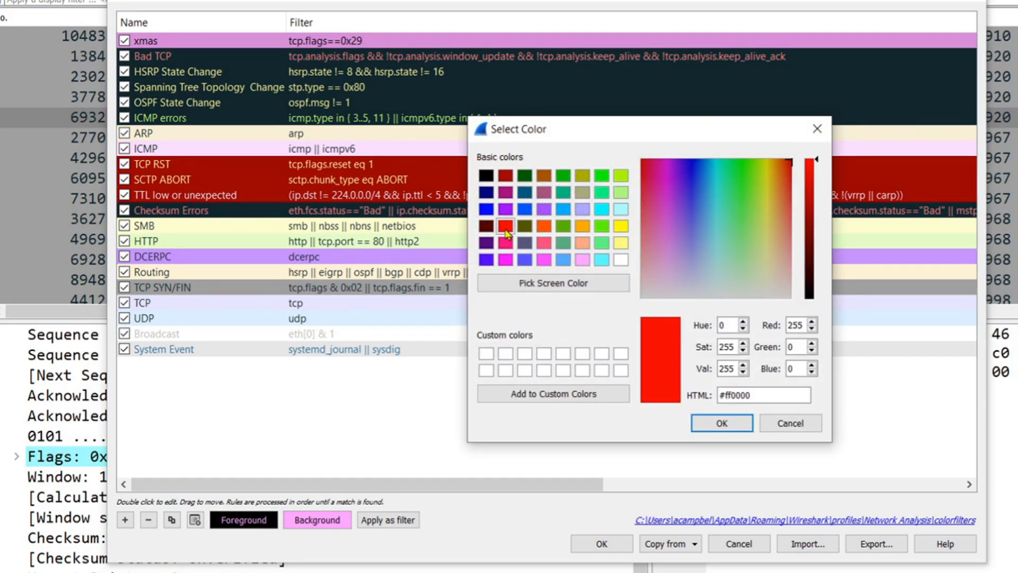
left_click(720, 422)
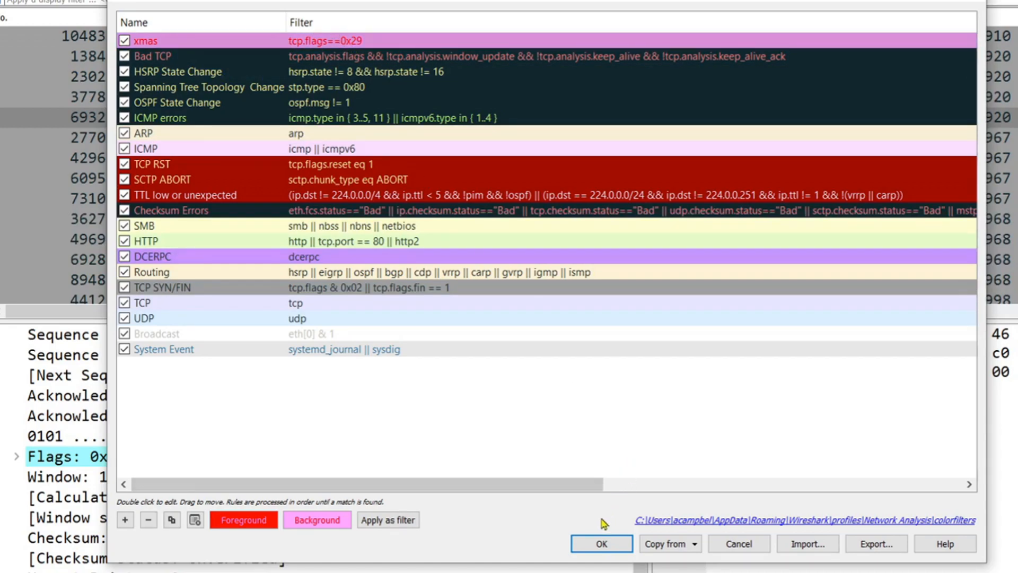
left_click(608, 545)
left_click(608, 546)
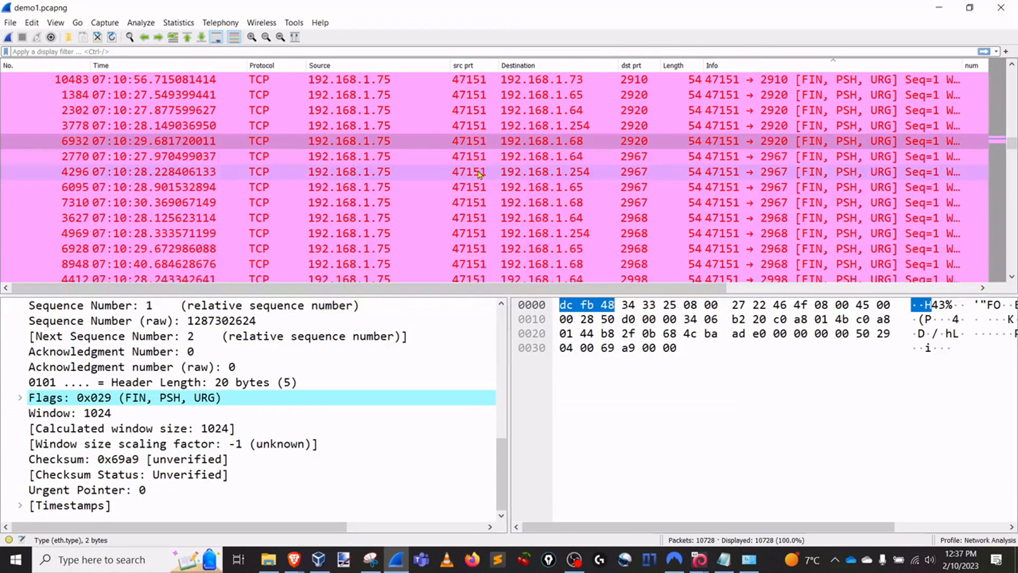
scroll(481, 176, "down", 2)
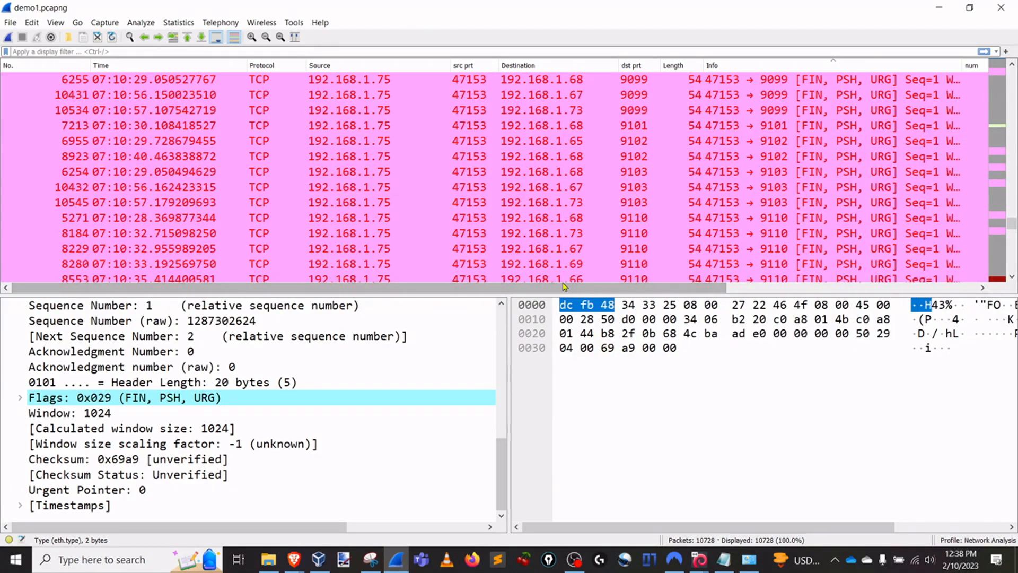
left_click(541, 187)
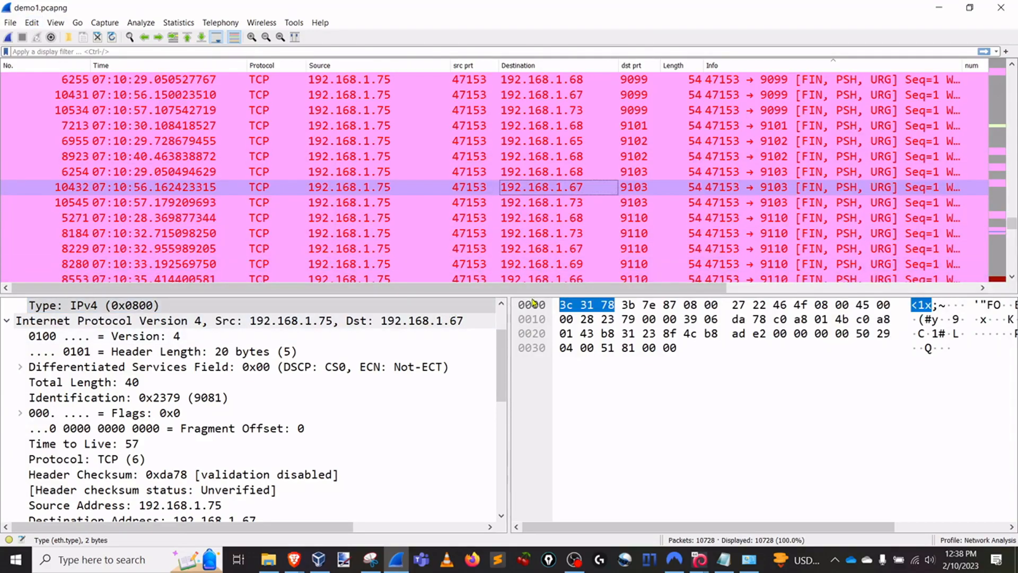
Apply the pane layout with three stacked rows and enlarge the packet list pane while shrinking the packet bytes pane.
left_click(34, 24)
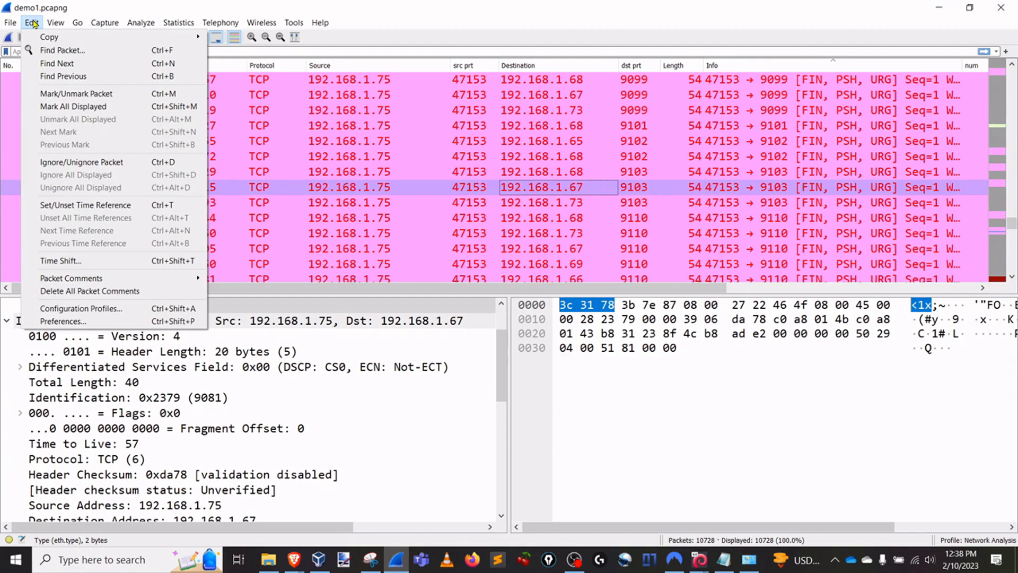
left_click(79, 322)
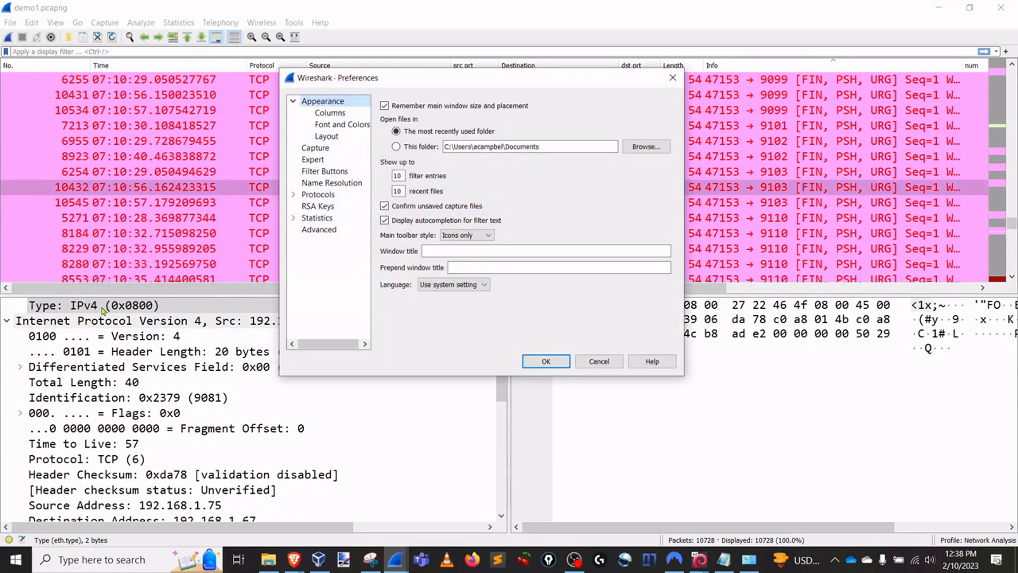
left_click(327, 136)
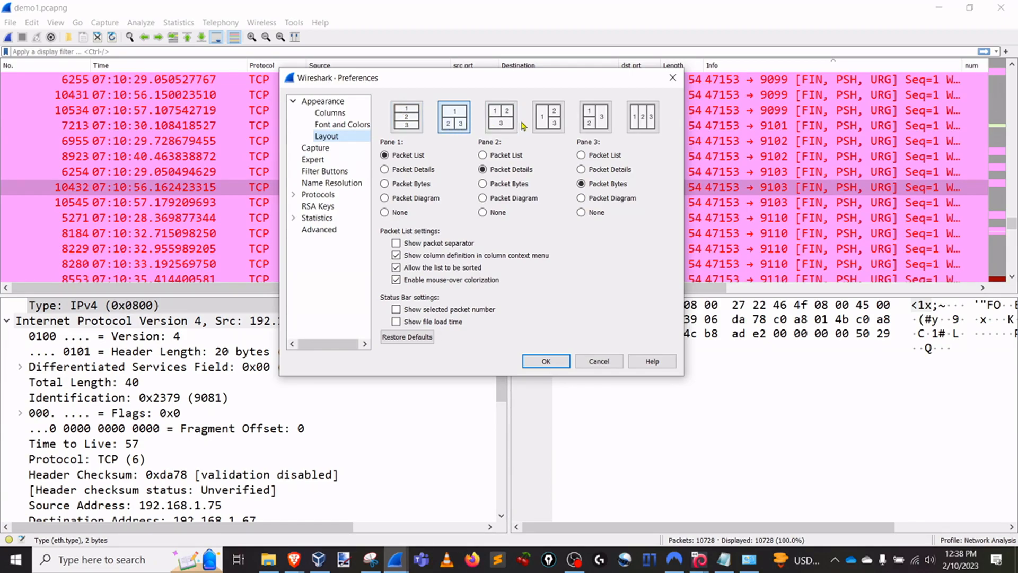
left_click(409, 122)
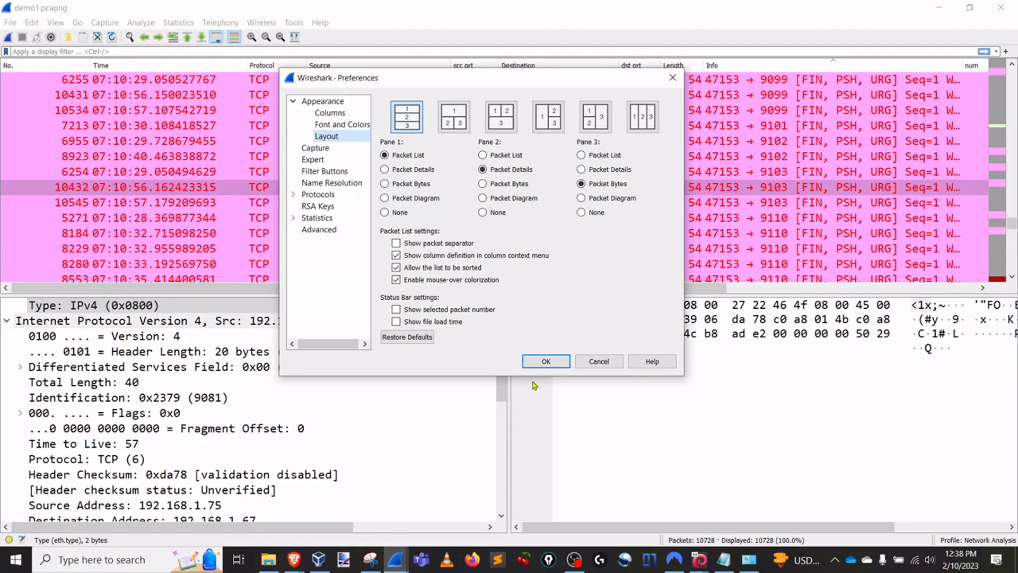
left_click(547, 362)
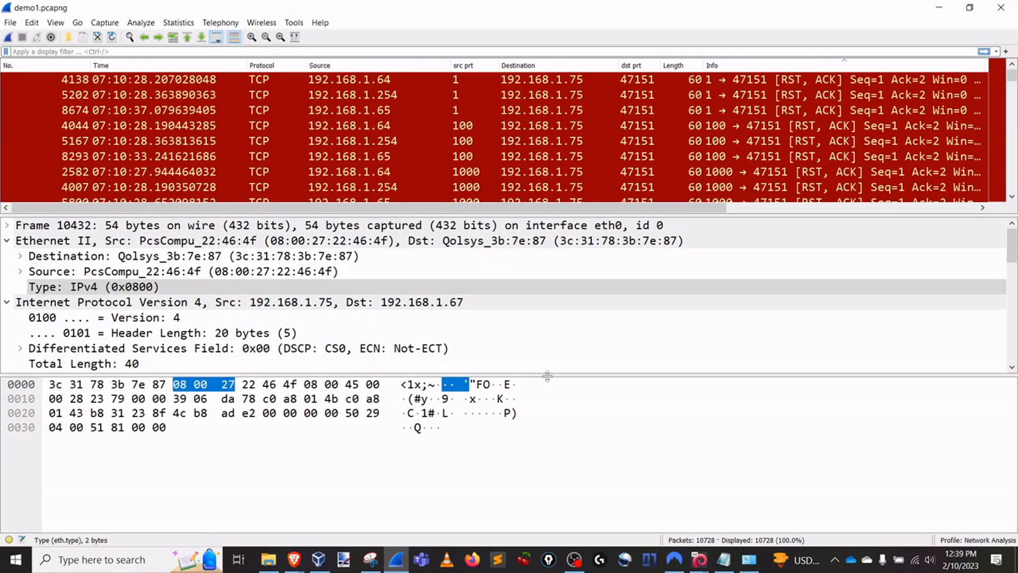
left_click_drag(549, 374, 549, 414)
left_click_drag(527, 215, 528, 261)
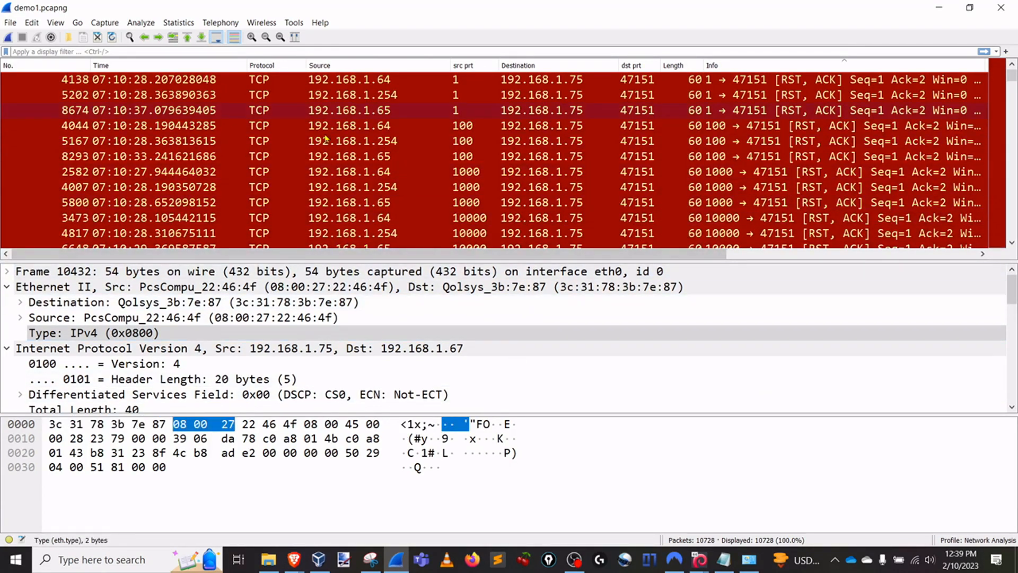
Change the layout preference to show all three panes side by side in vertical columns.
left_click(32, 23)
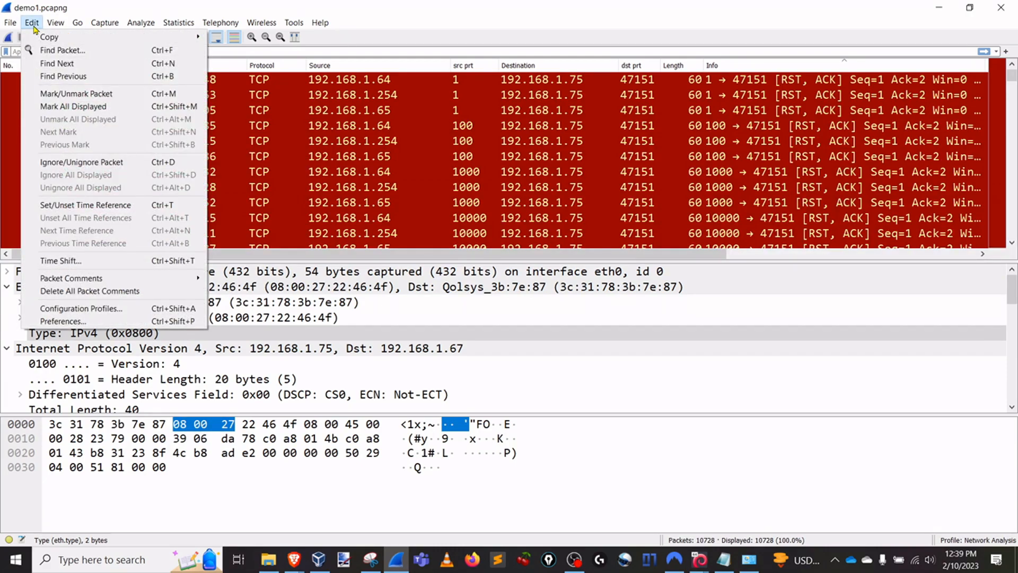
left_click(89, 322)
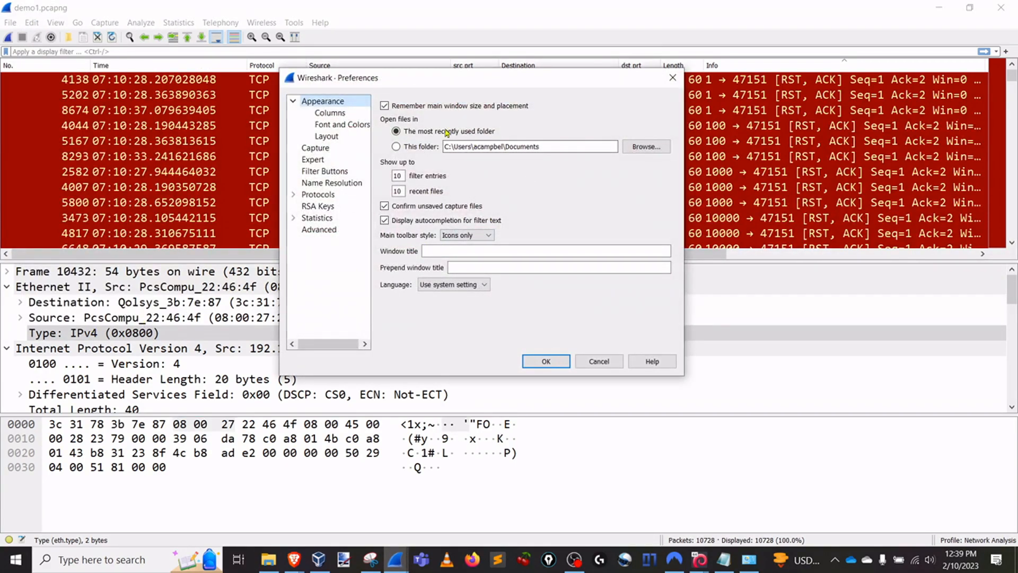
left_click(325, 137)
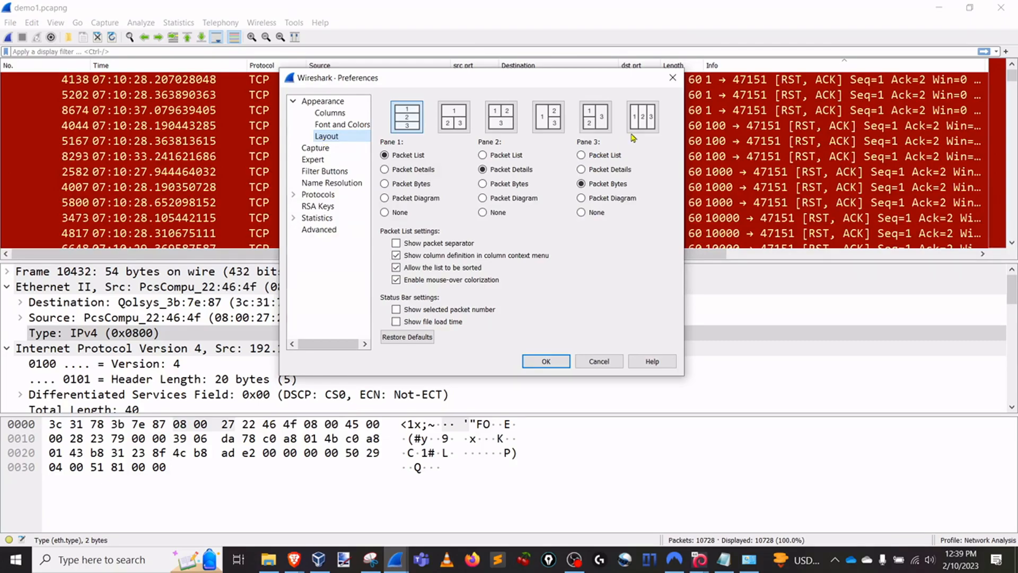
left_click(647, 123)
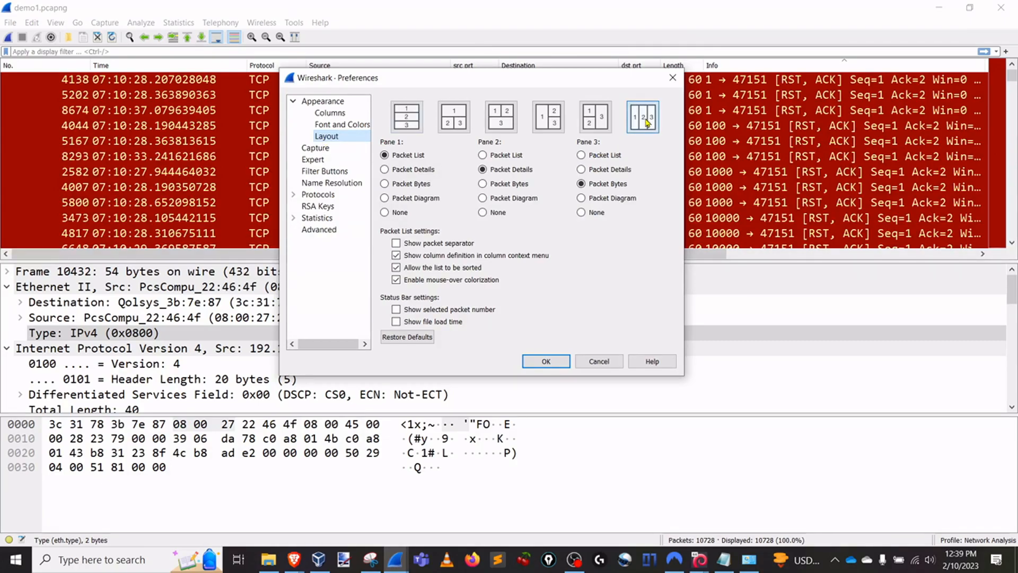
left_click(550, 360)
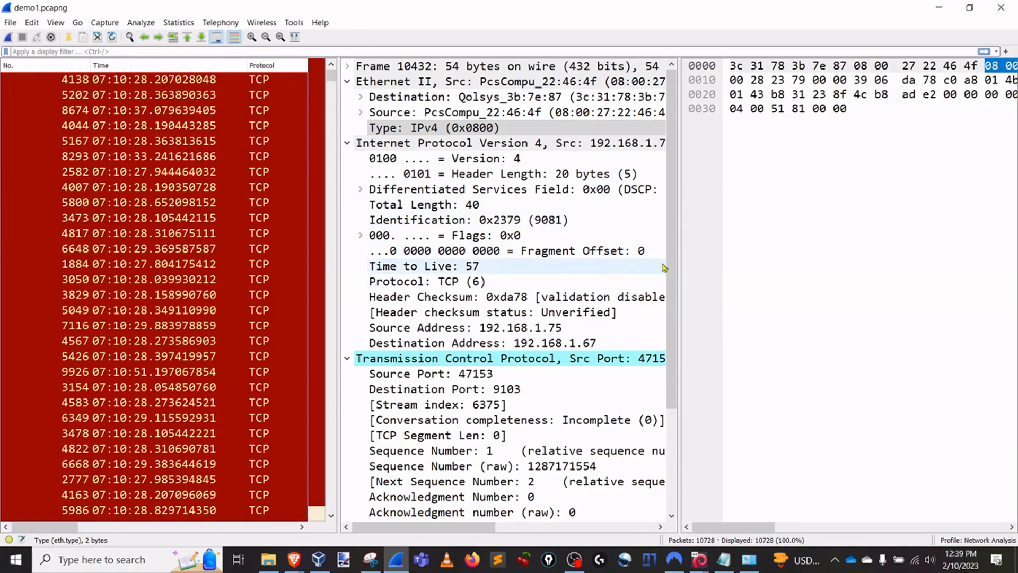
Apply the layout with pane 1 above panes 2 and 3, set pane 3 to Packet Diagram, and enlarge the lower panes.
left_click(32, 22)
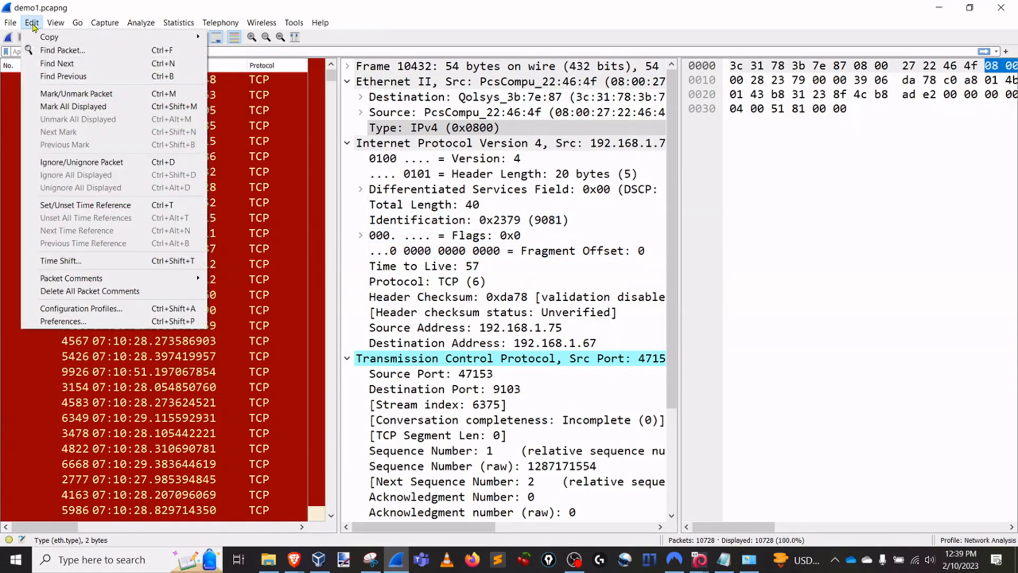
left_click(77, 322)
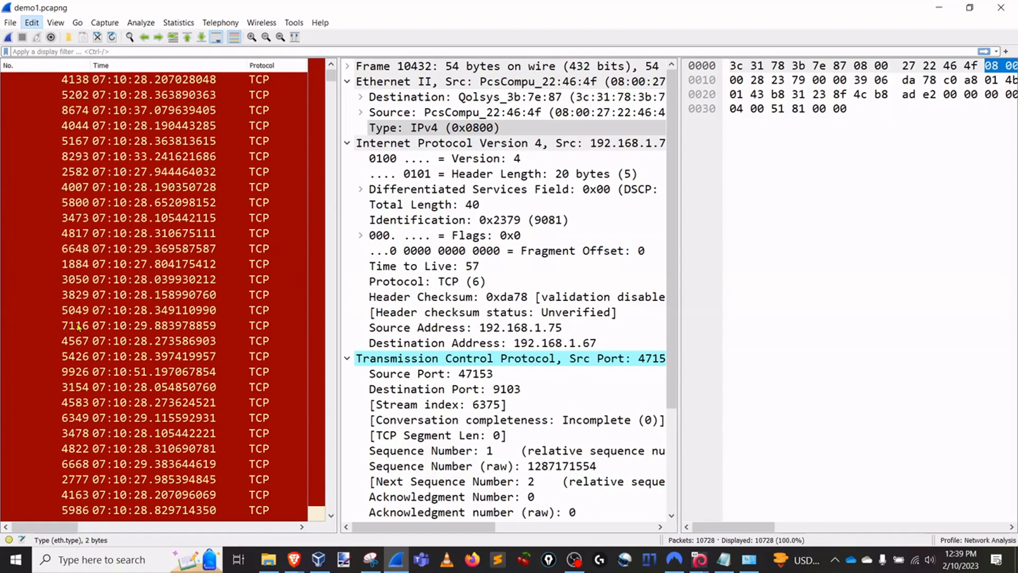
left_click(326, 136)
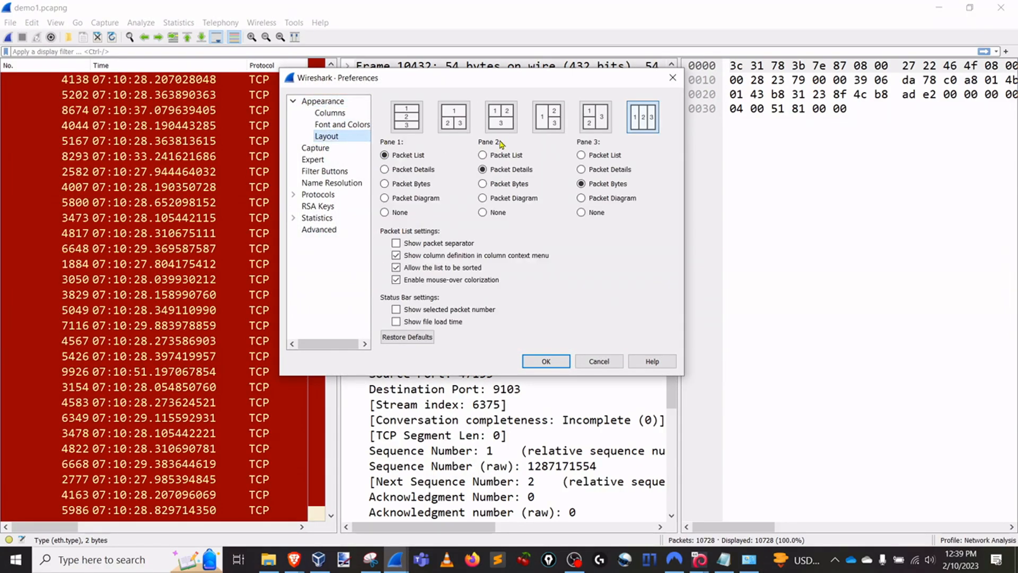
left_click(451, 122)
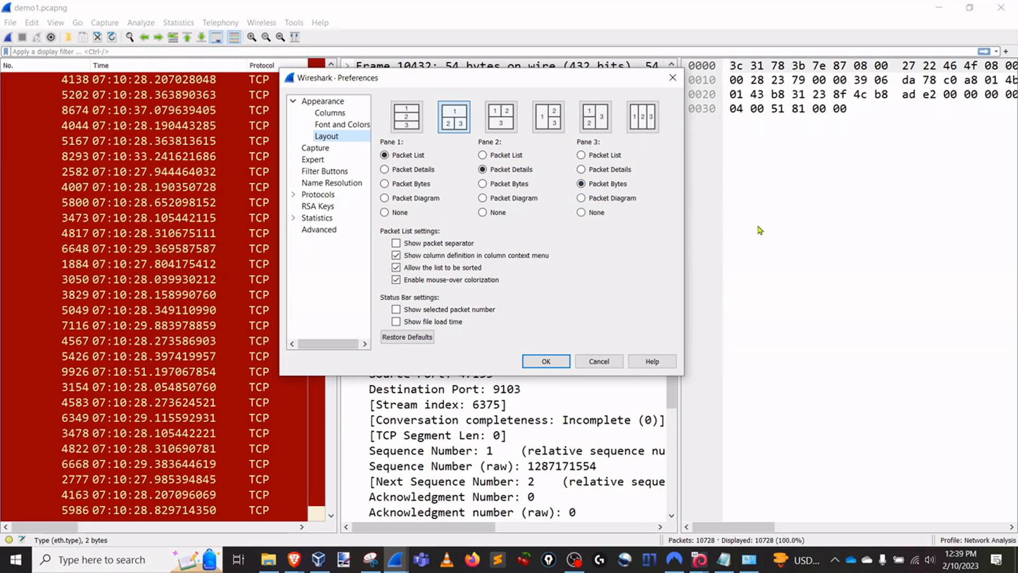
left_click(582, 198)
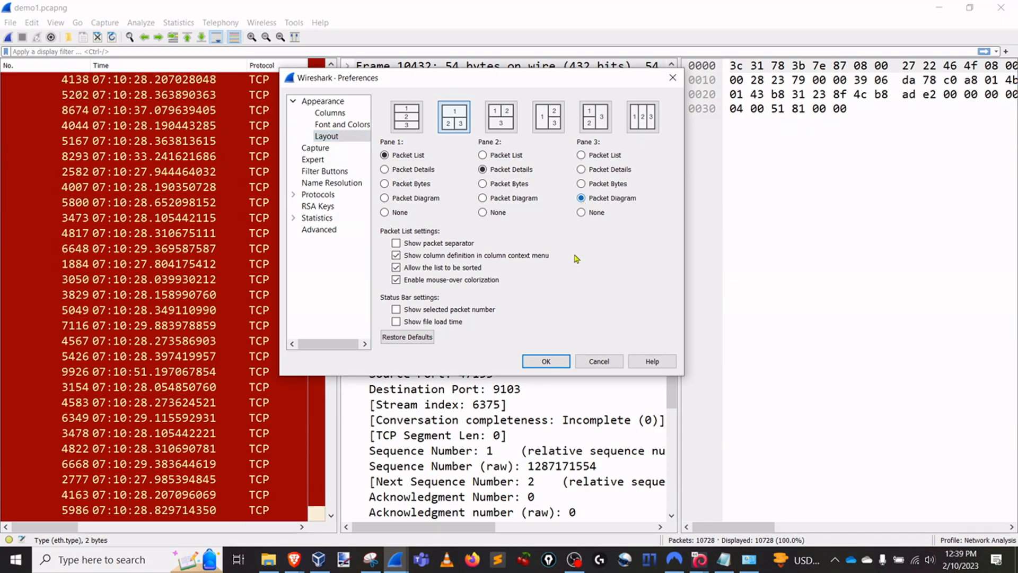
left_click(547, 361)
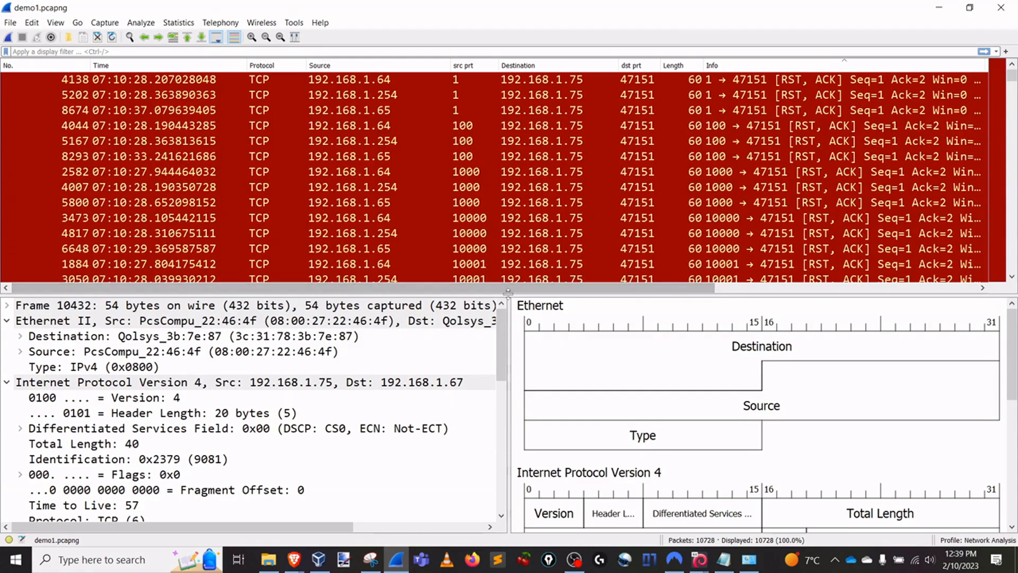
left_click_drag(504, 294, 504, 205)
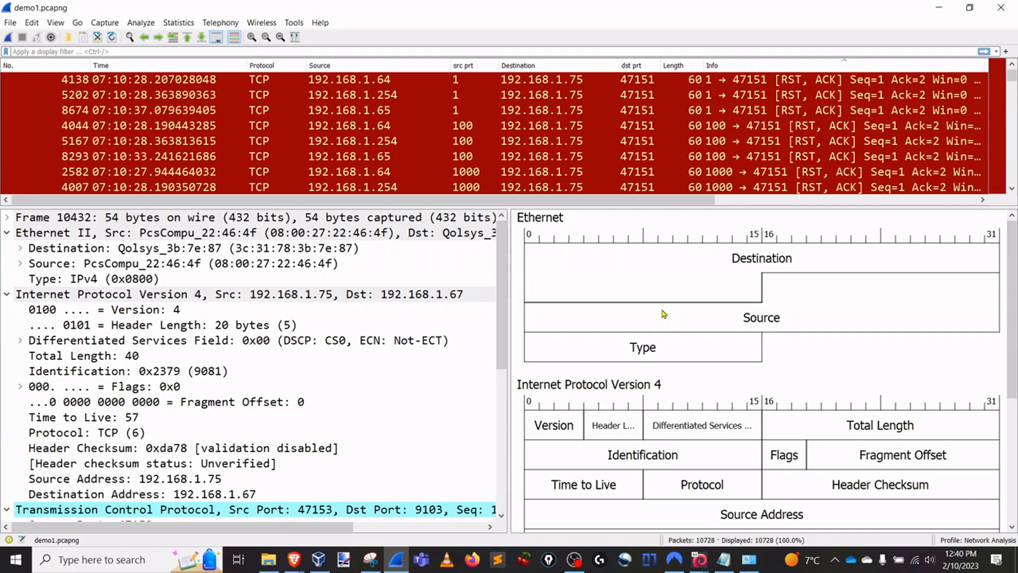
Examine the packet diagram, selecting the Ethernet Destination and IPv4 Source Address fields and viewing the Transmission Control Protocol header.
left_click(633, 274)
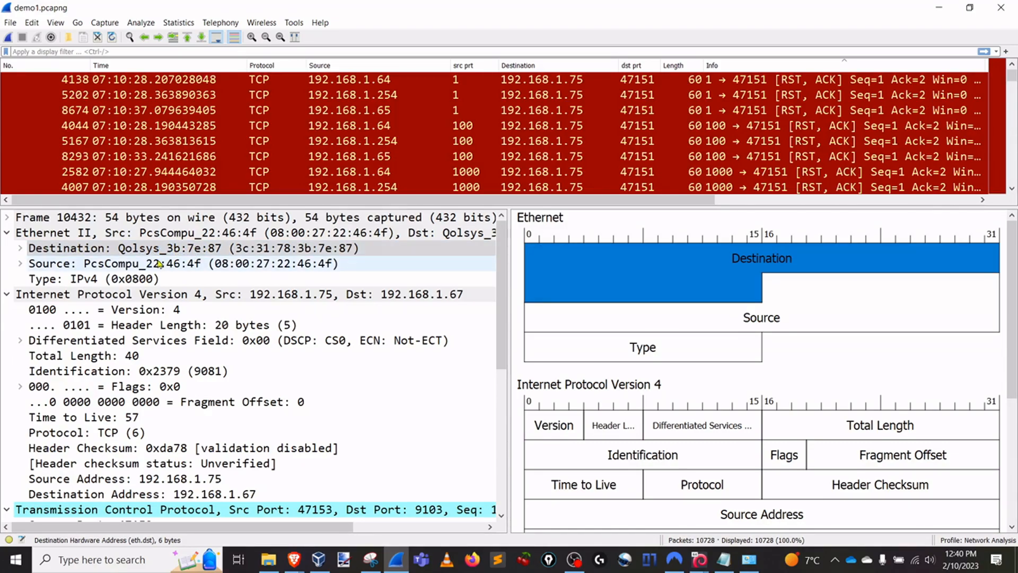
scroll(652, 350, "down", 1)
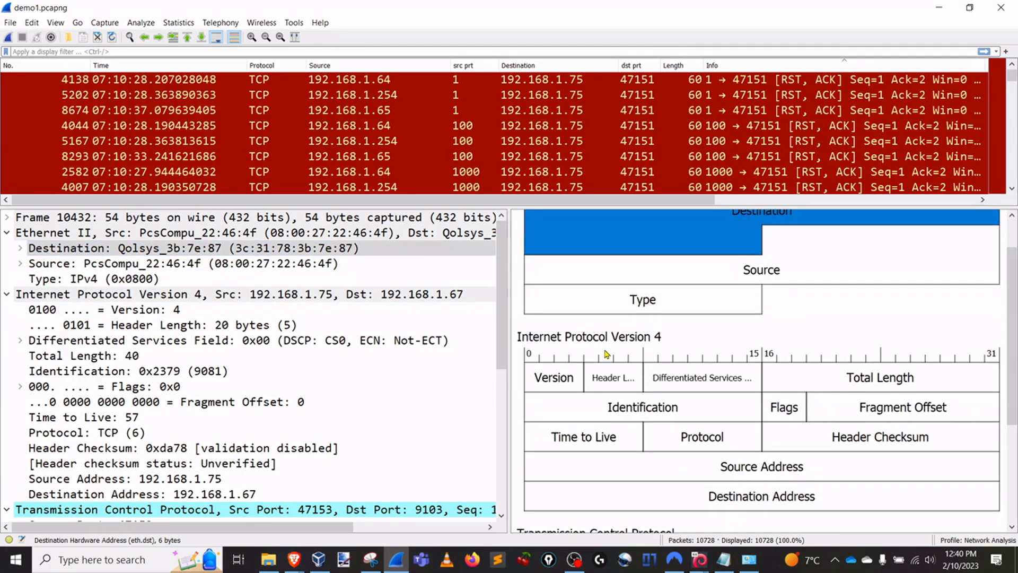
scroll(578, 356, "down", 1)
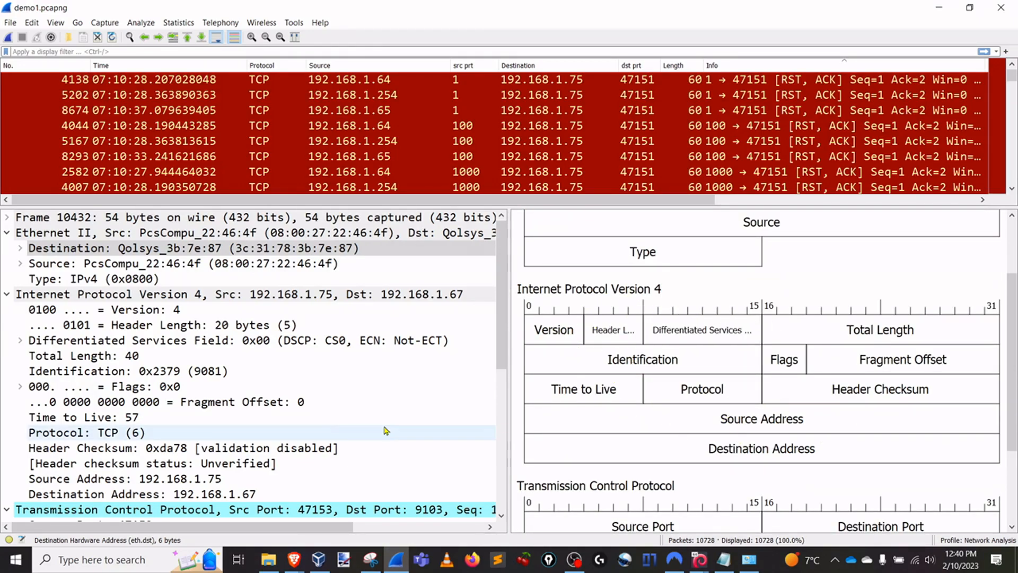
left_click(765, 425)
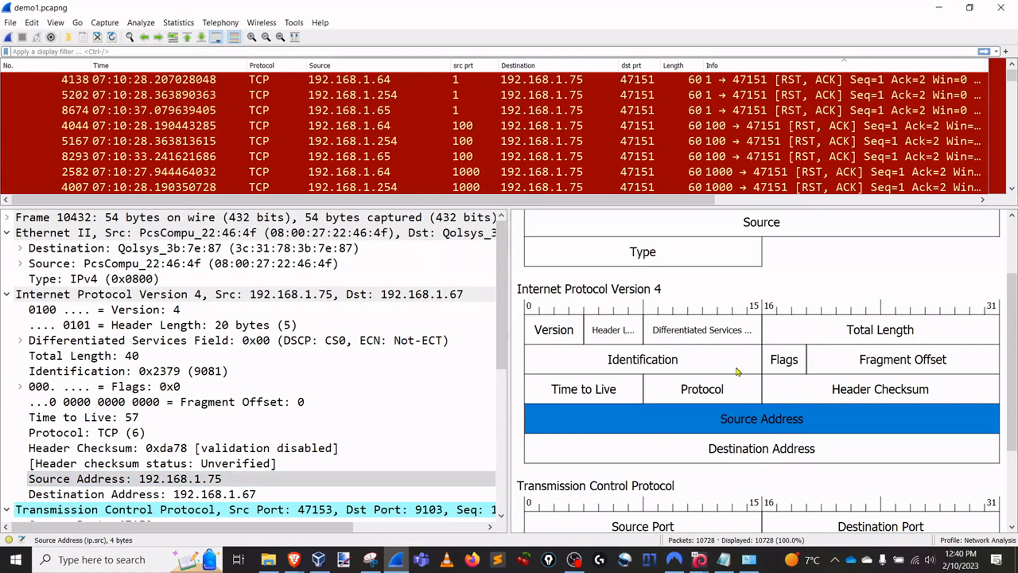
scroll(735, 369, "down", 2)
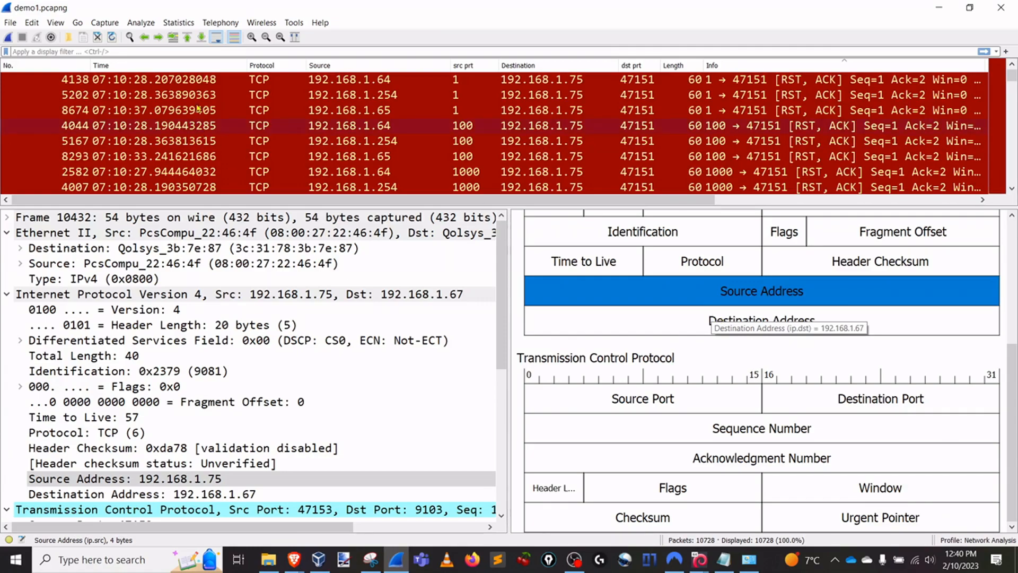
Set pane 3 back to Packet Bytes in the layout preferences and apply the change.
left_click(32, 22)
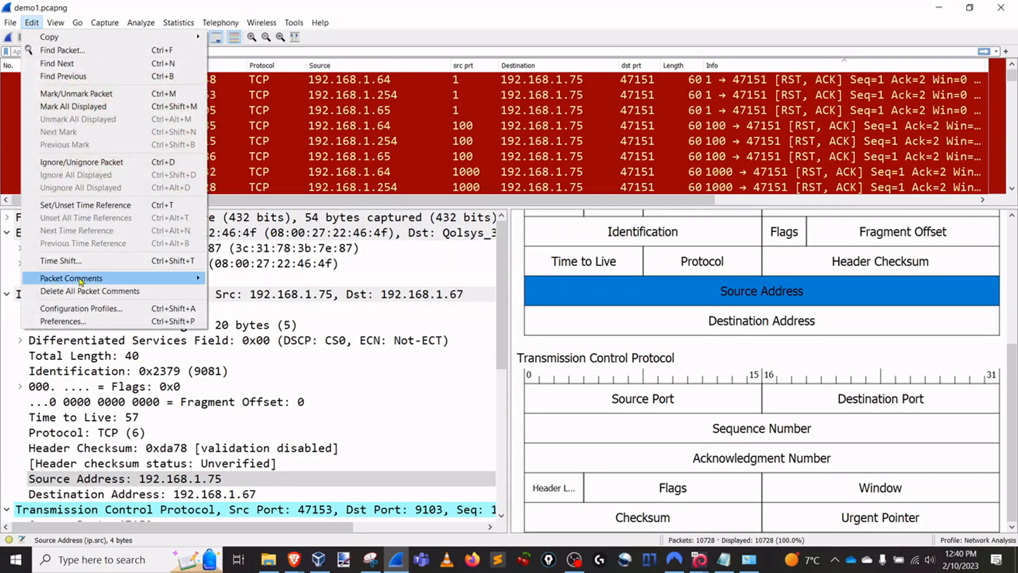
left_click(89, 322)
left_click(331, 136)
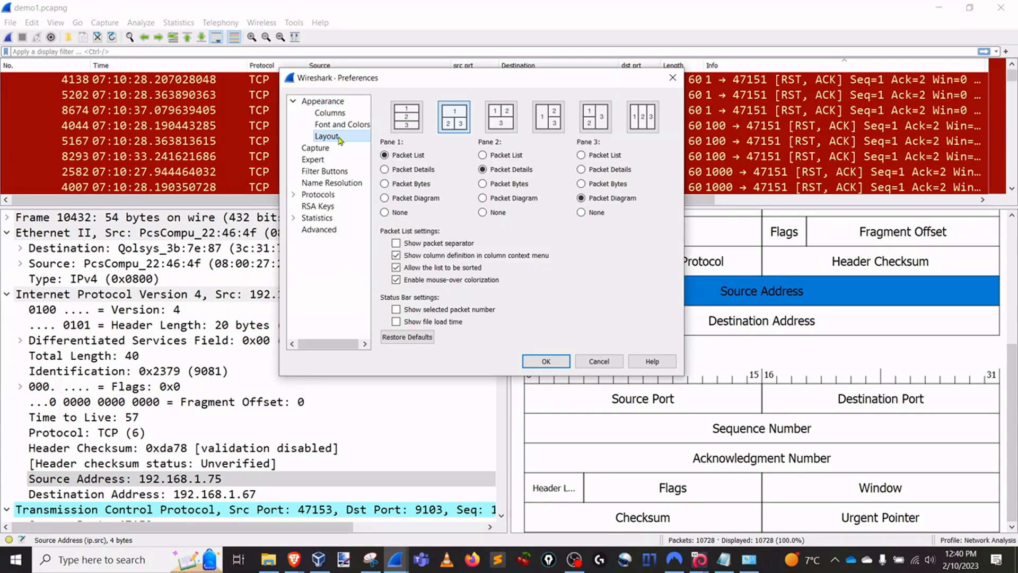
left_click(581, 183)
left_click(545, 361)
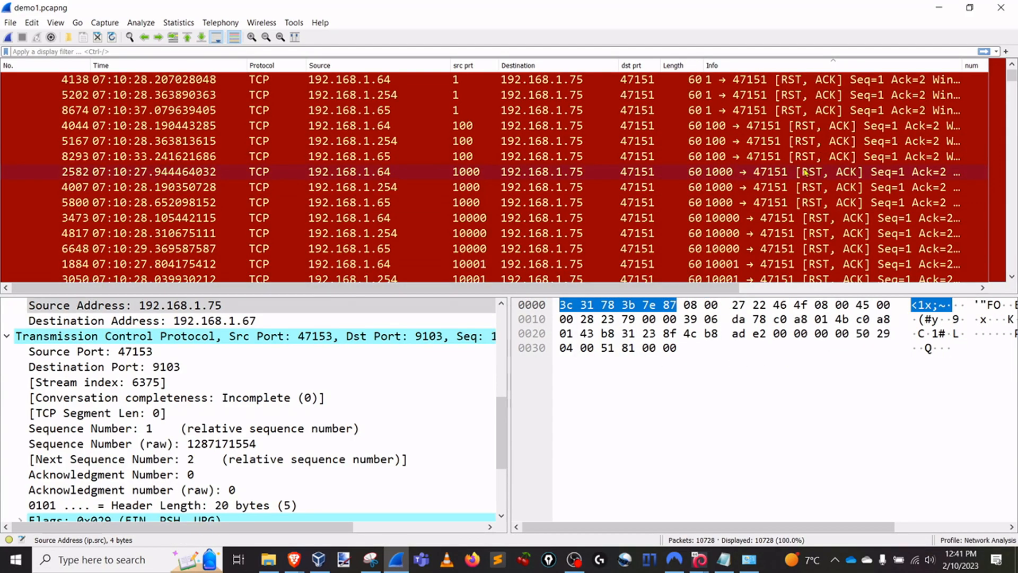
Inspect the TCP flags of xmas scan packet 7236 by selecting the byte 29 in its packet bytes.
left_click_drag(1017, 77, 1016, 149)
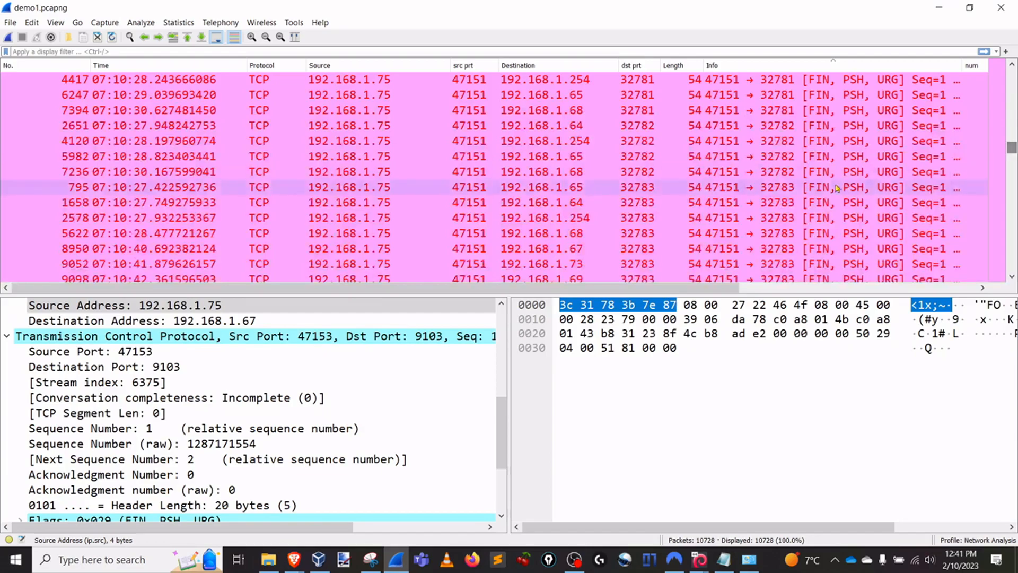
left_click(824, 173)
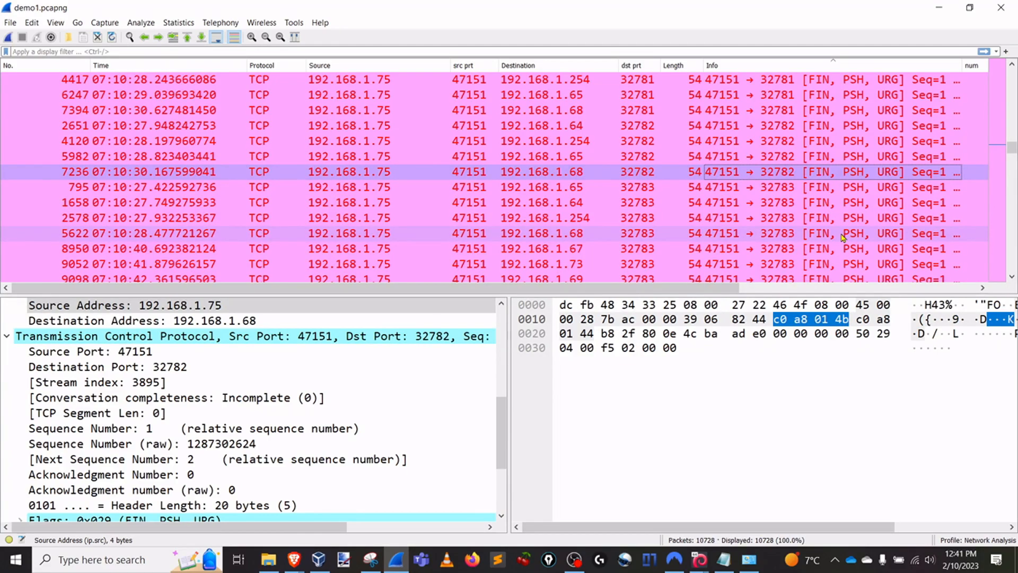
left_click(884, 335)
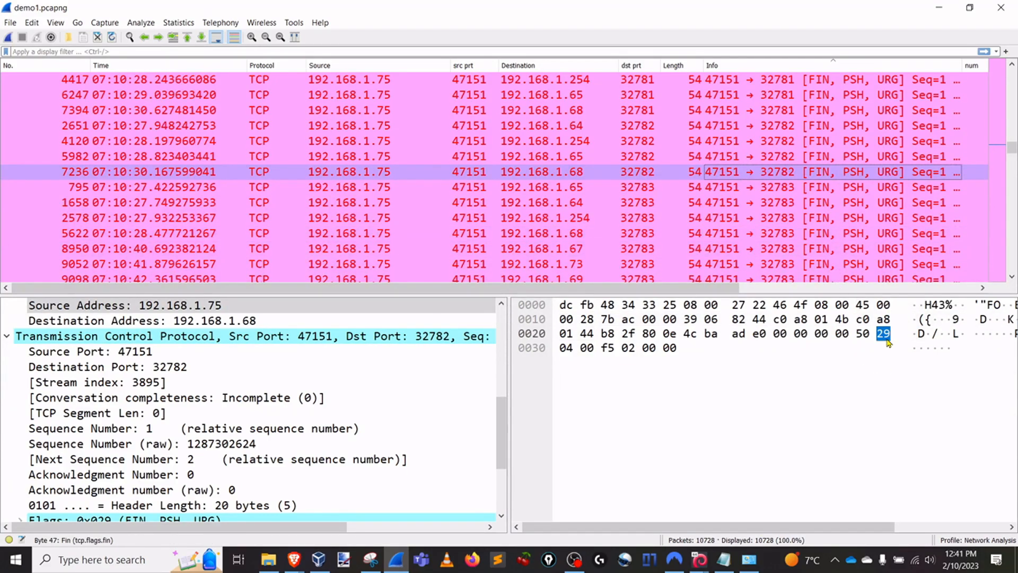
left_click(884, 334)
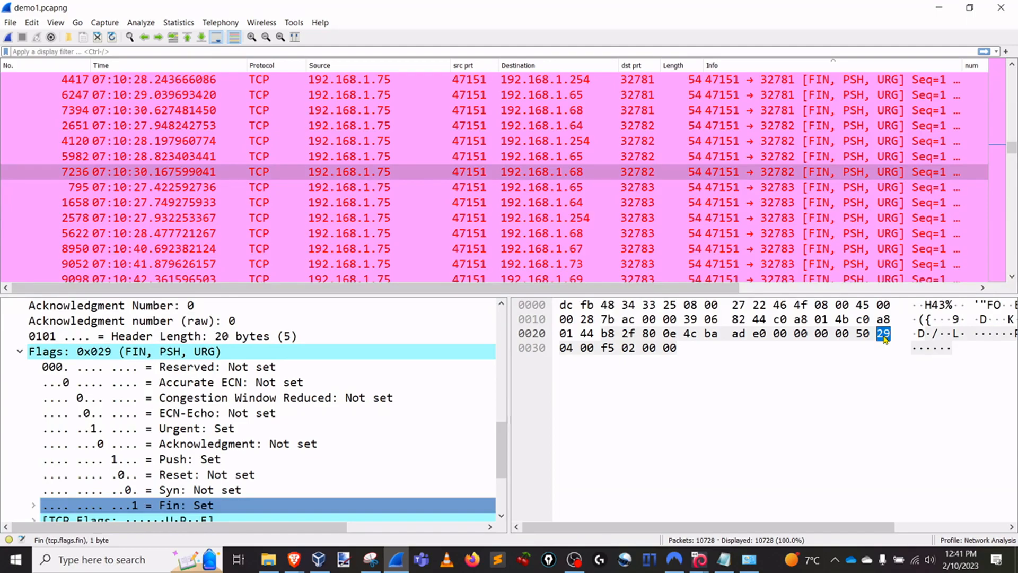